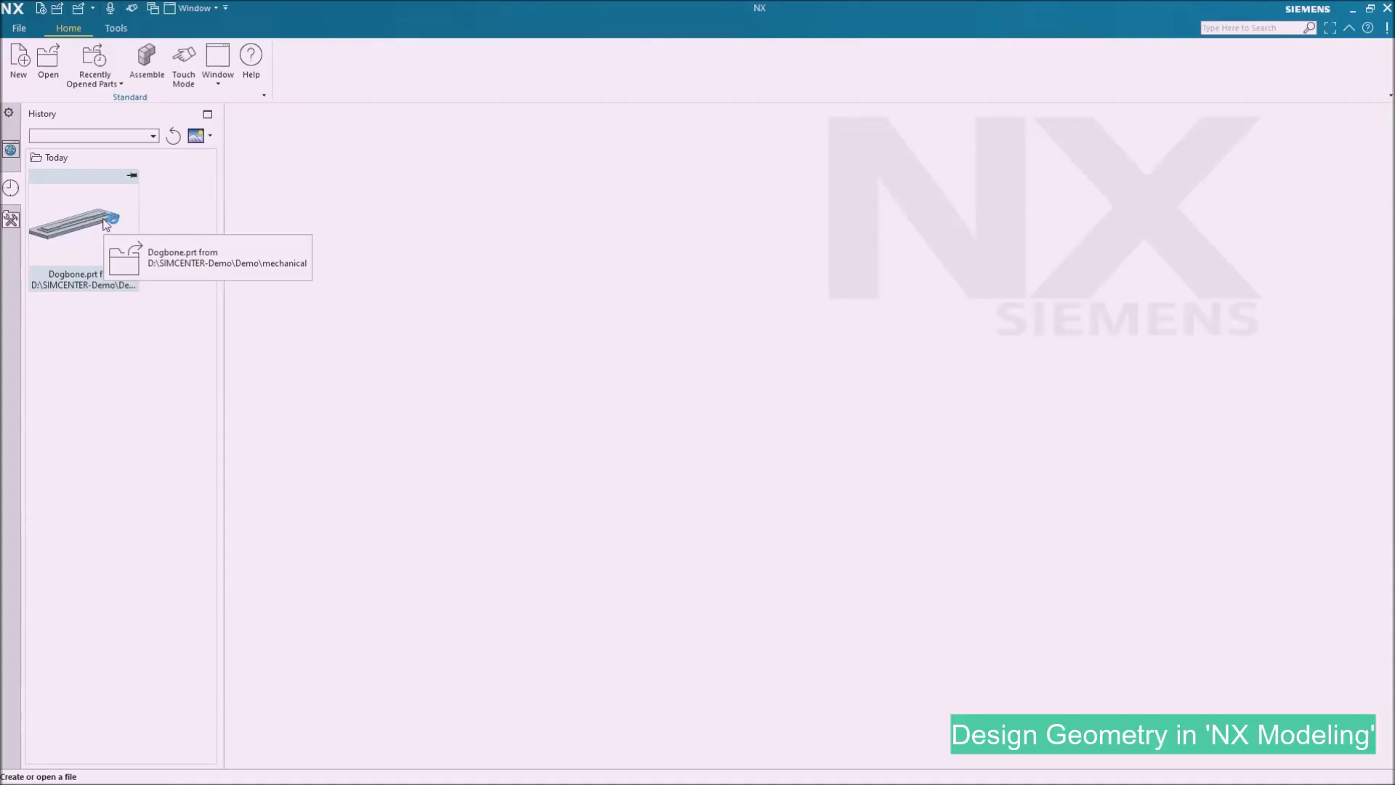
Open Dogbone.prt in Pre/Post and create a FEM and simulation with a SOL 101 solution named Dogbone.
click(179, 254)
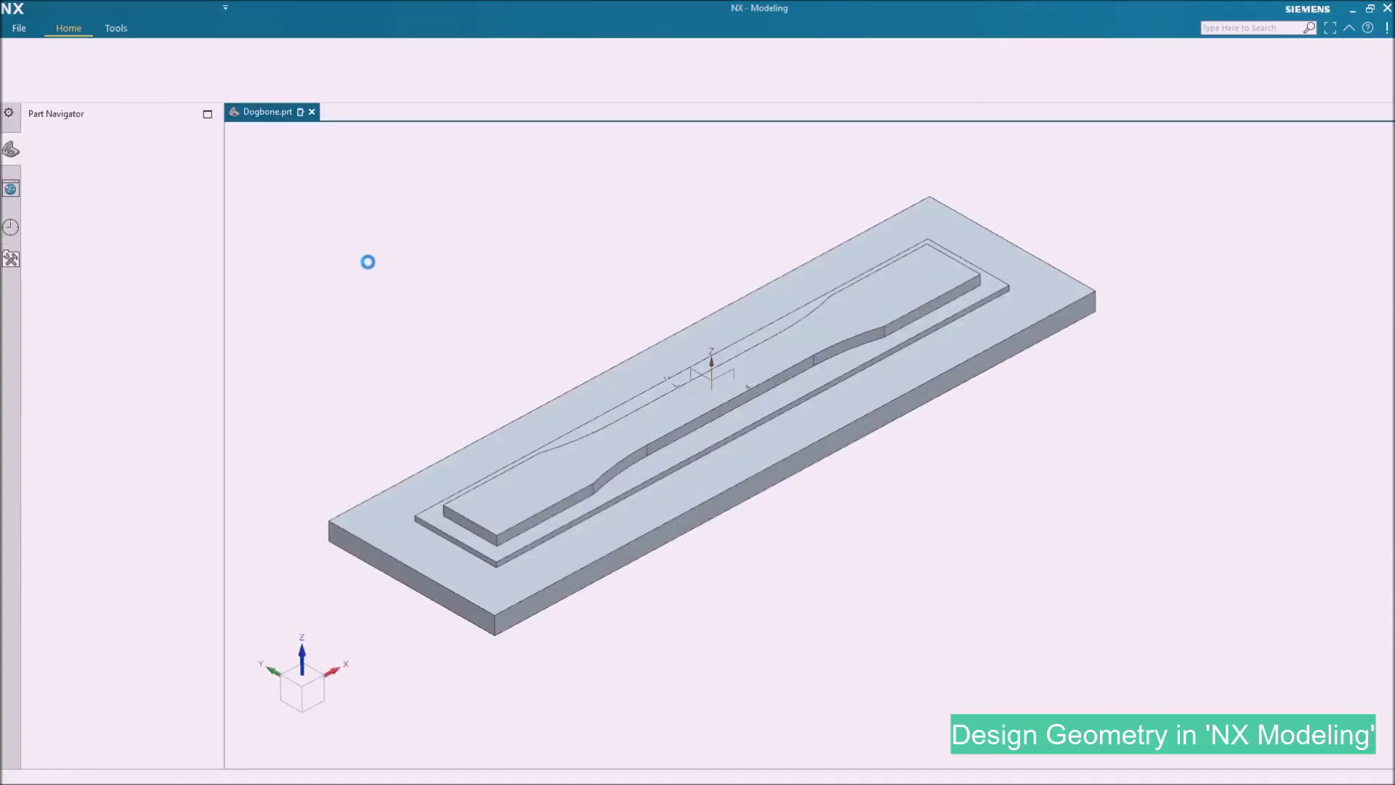
scroll(489, 291, up, 1)
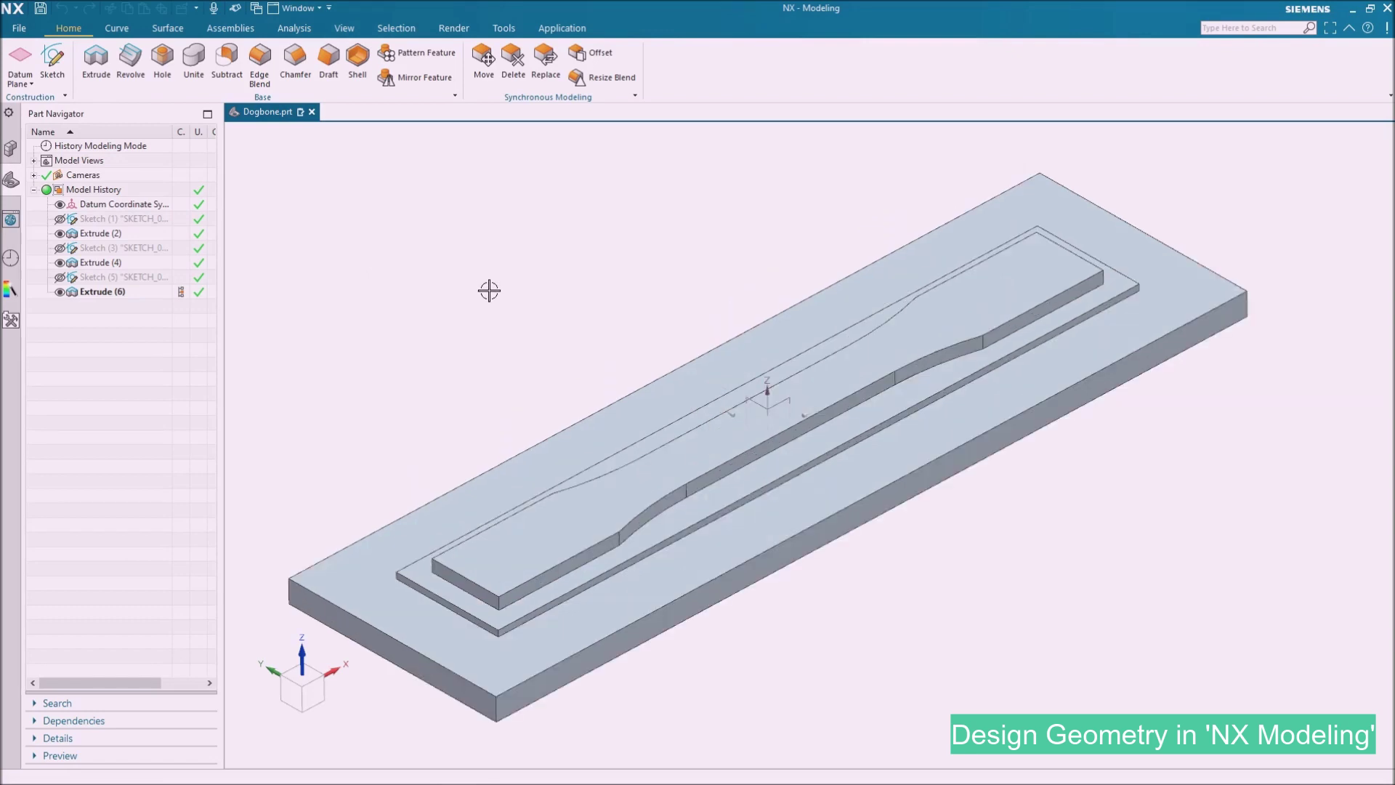
click(551, 32)
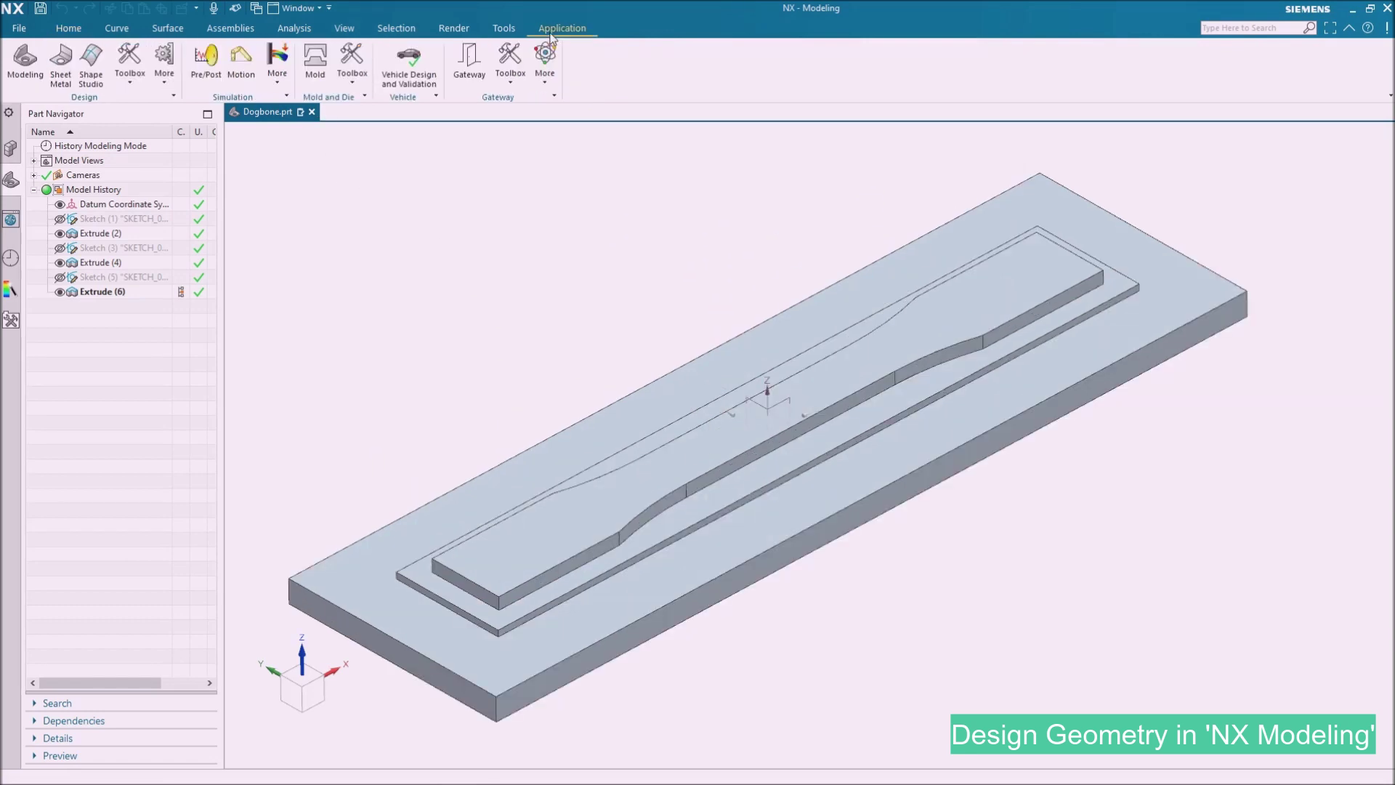
click(207, 58)
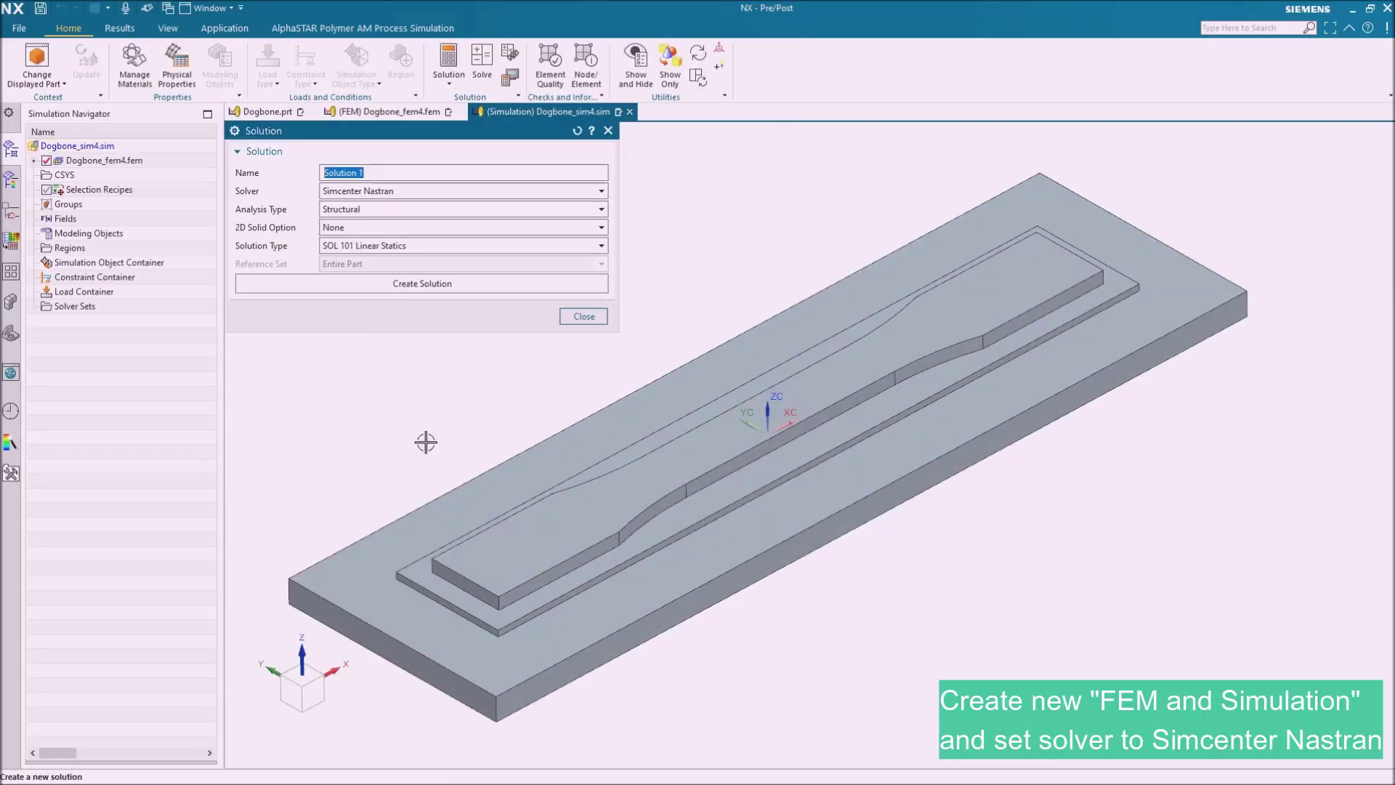
text(Dogbone)
click(411, 285)
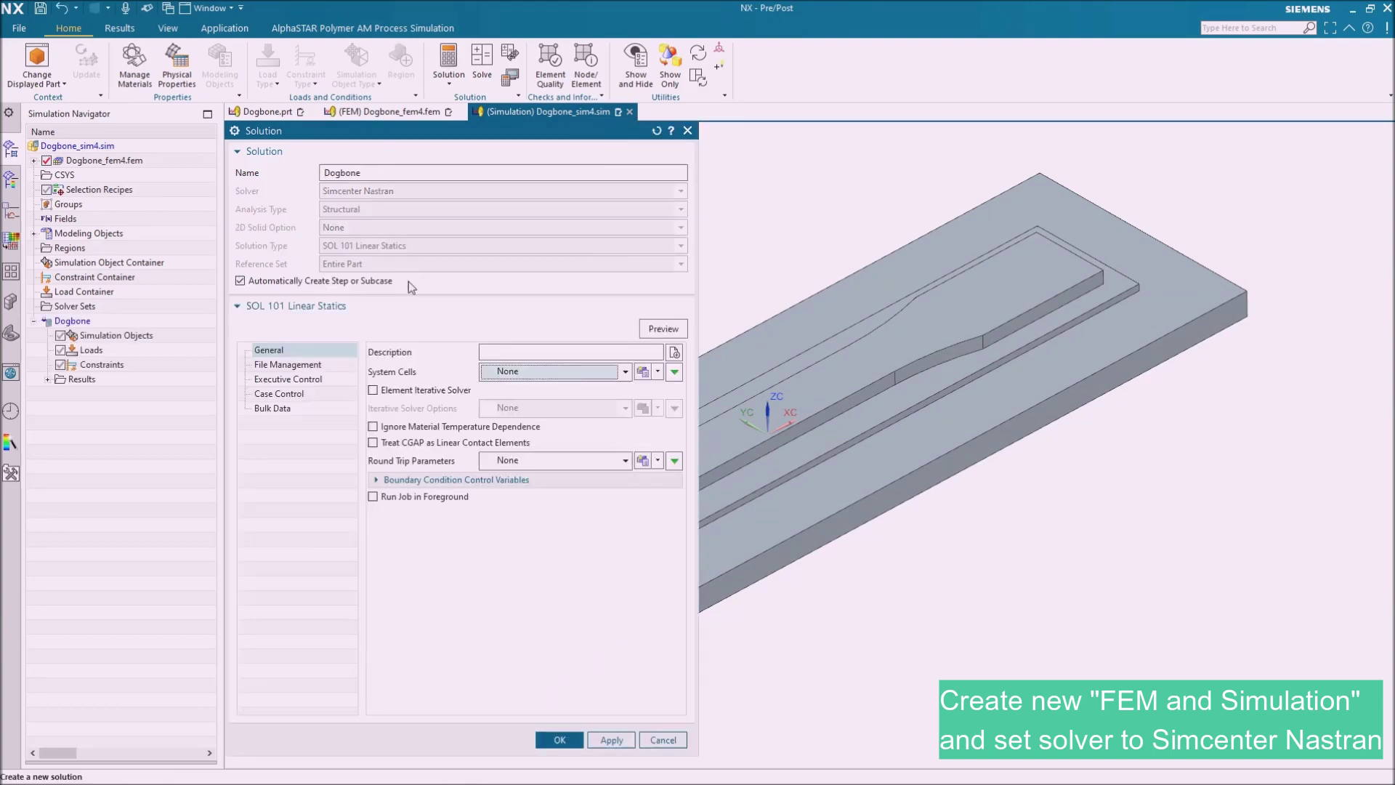
Confirm the Dogbone solution, then swept-mesh the dogbone from its top face with 6 layers.
click(559, 740)
click(390, 111)
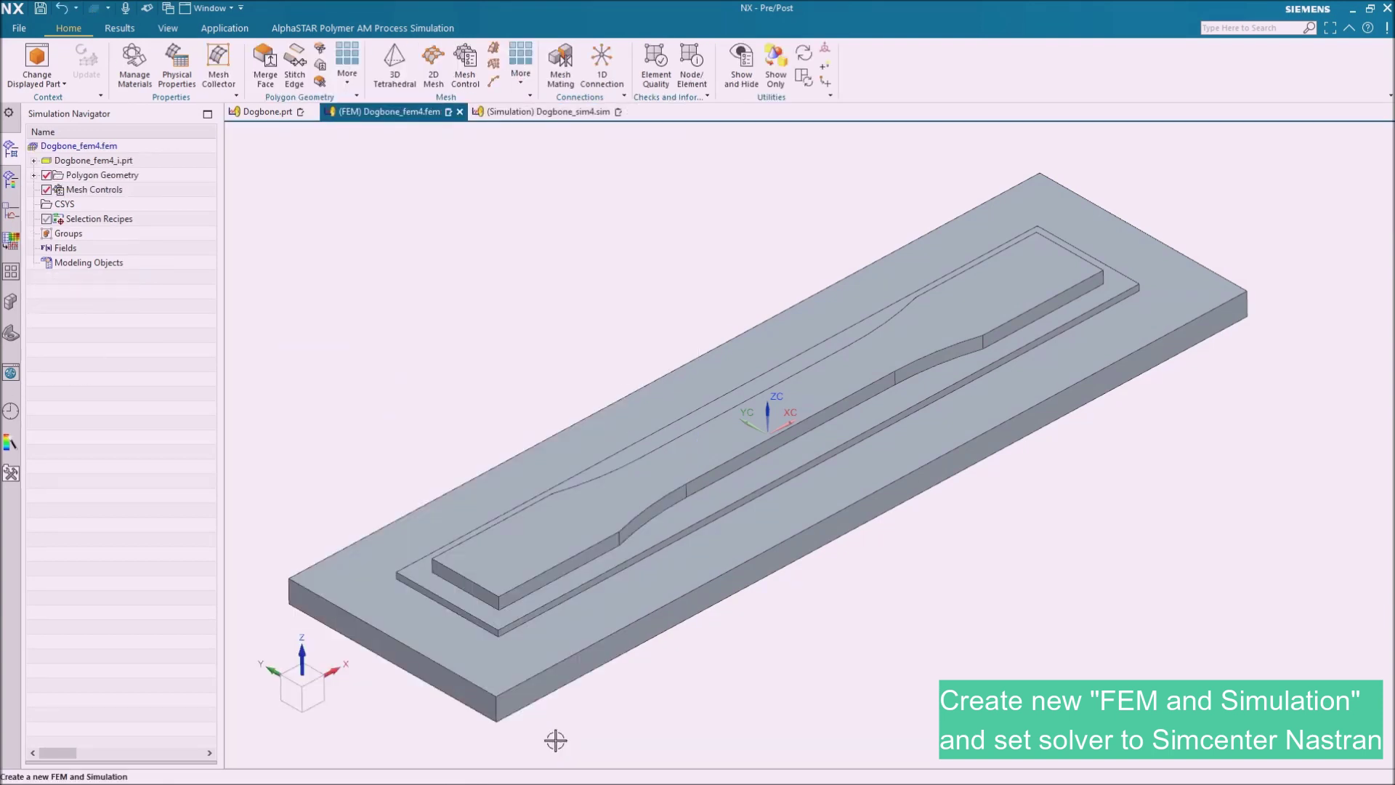
click(521, 76)
click(662, 142)
click(613, 478)
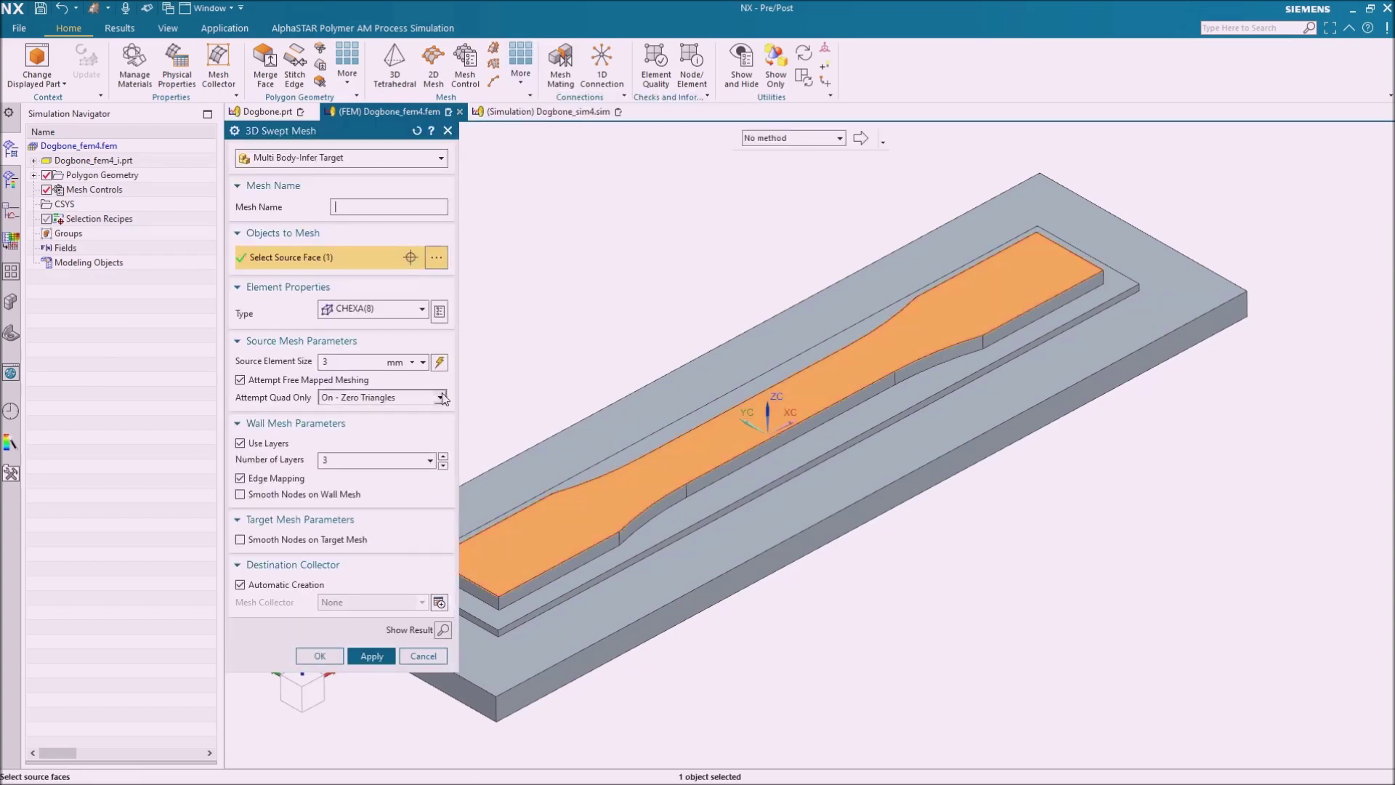
text(2)
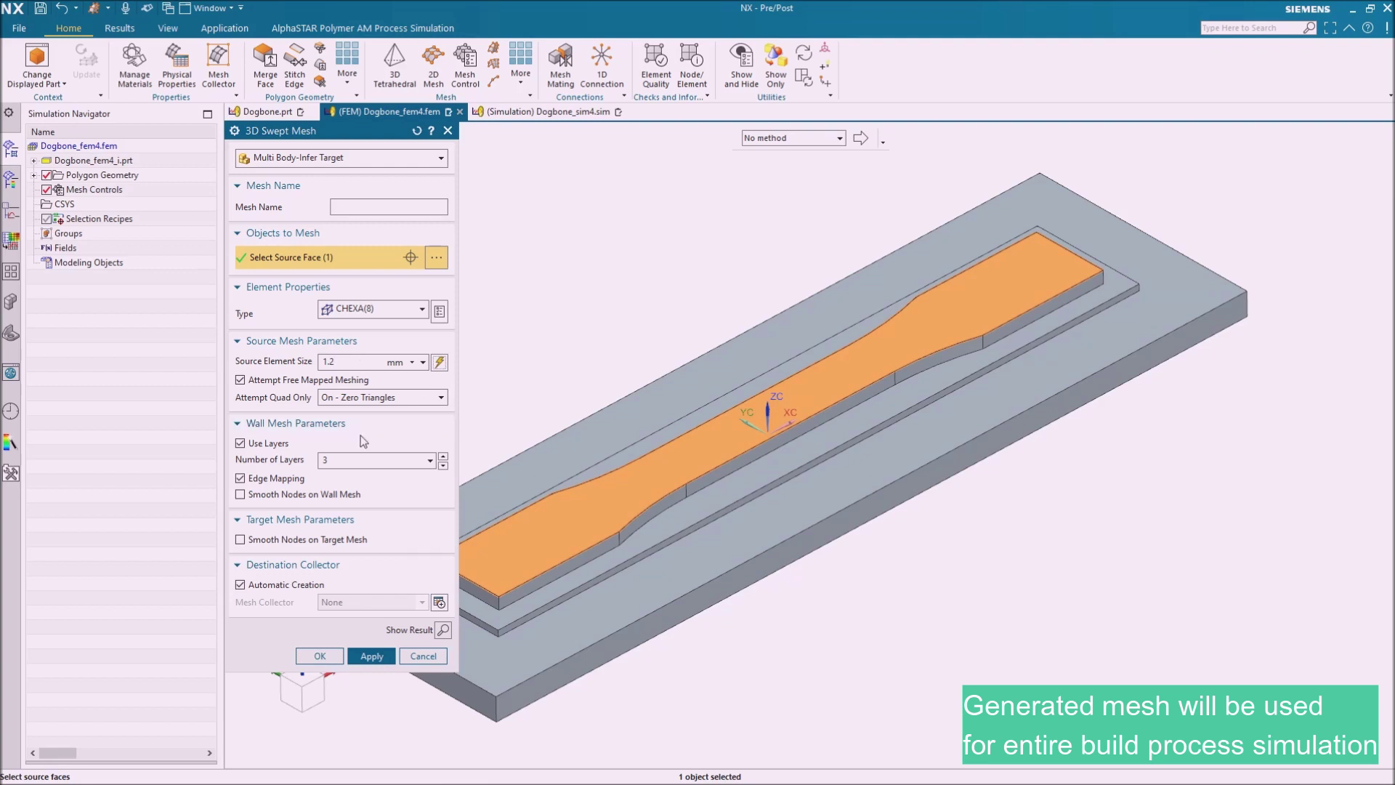
double_click(350, 459)
text(6)
click(371, 656)
Swept-mesh the layer beneath the dogbone with 3 layers and the base plate at 3 mm element size.
click(659, 529)
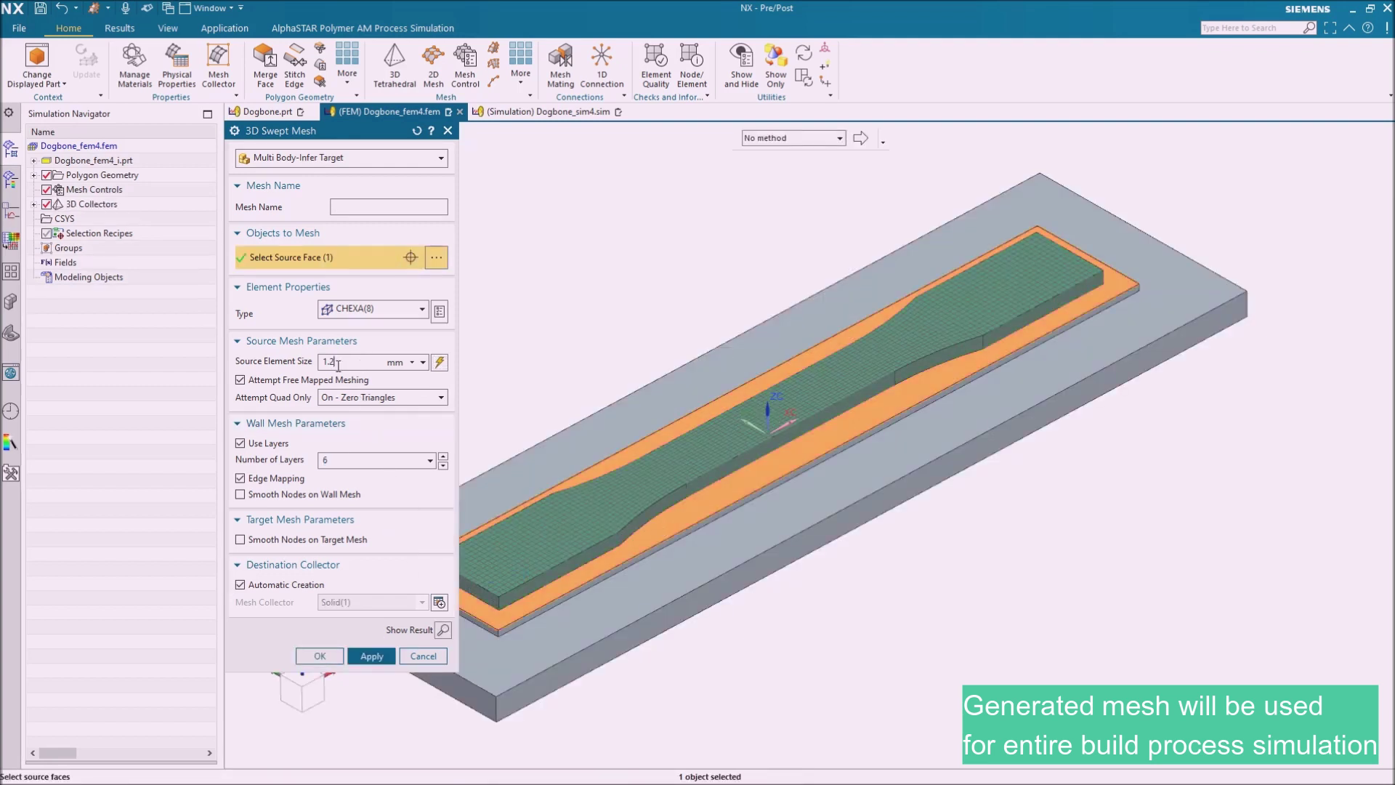
double_click(341, 462)
text(3)
click(371, 655)
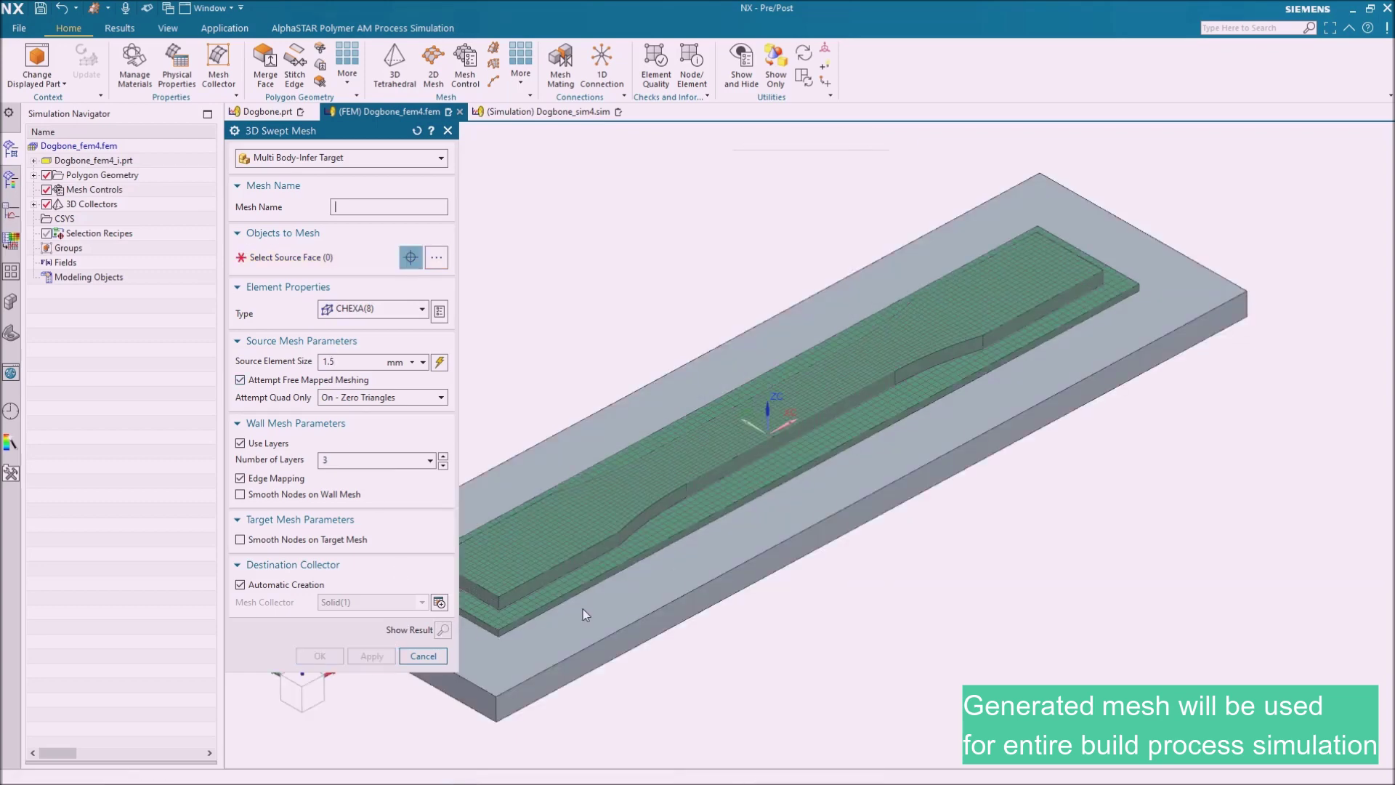
click(583, 612)
double_click(359, 364)
text(3)
click(371, 656)
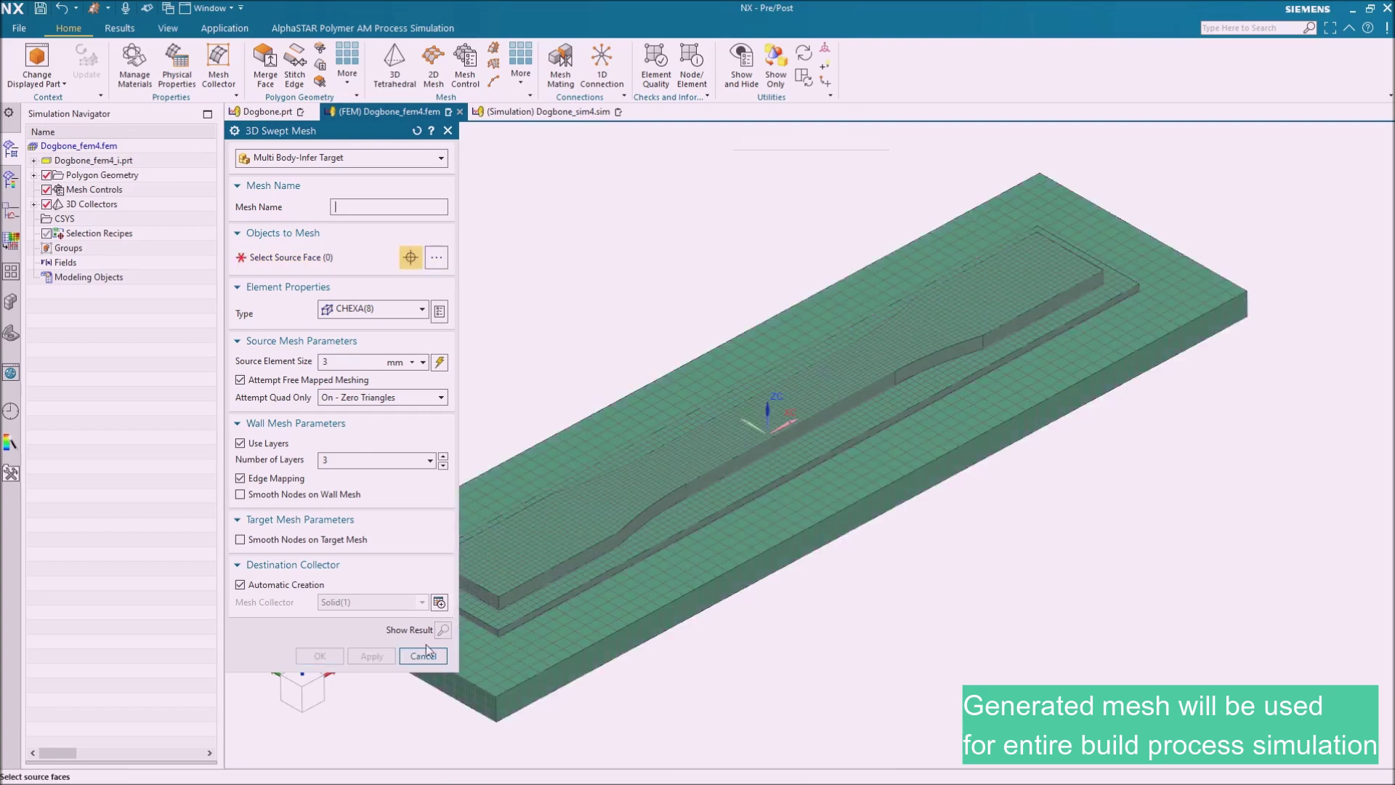
click(423, 655)
Auto-create mesh mating conditions on all plate and dogbone faces, then update the FEM.
click(560, 62)
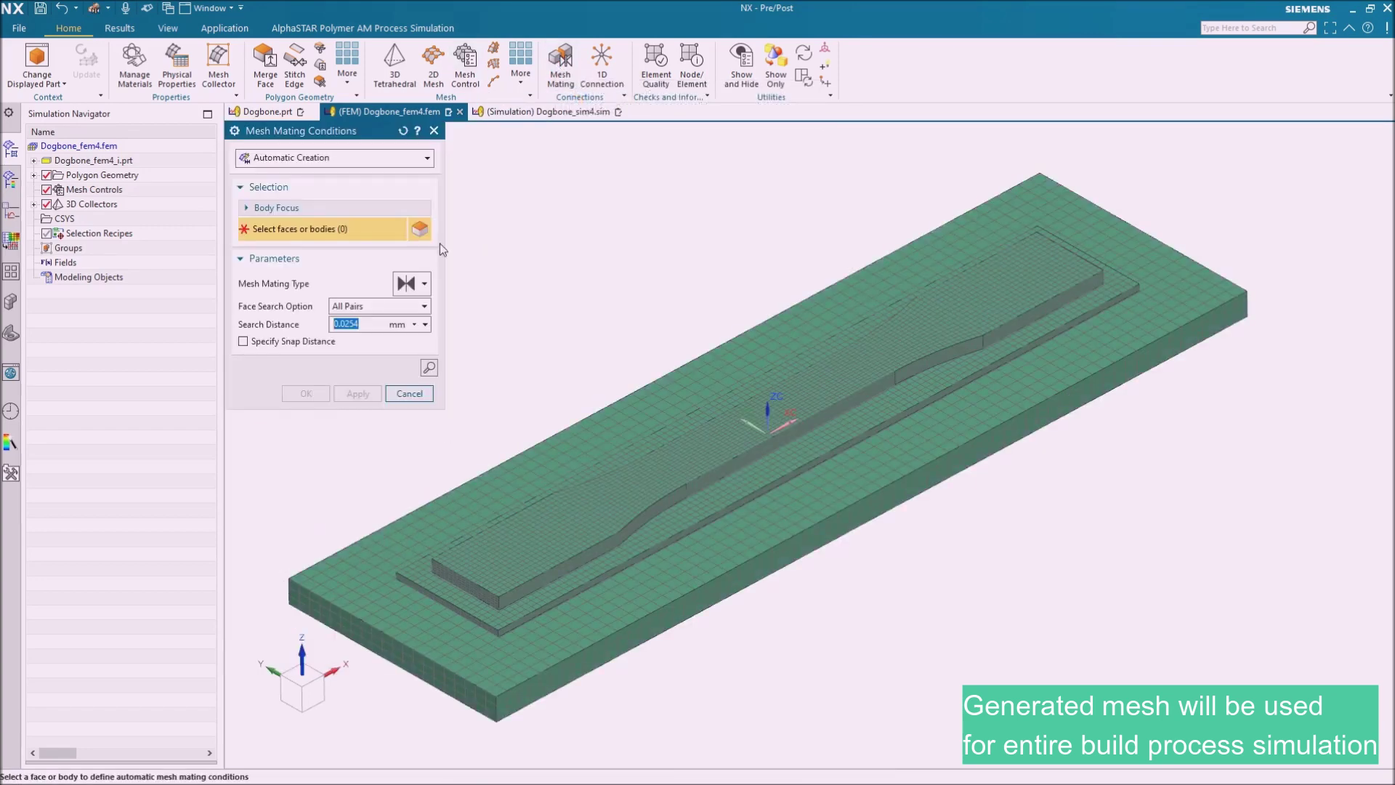
drag(1277, 193, 403, 719)
click(303, 396)
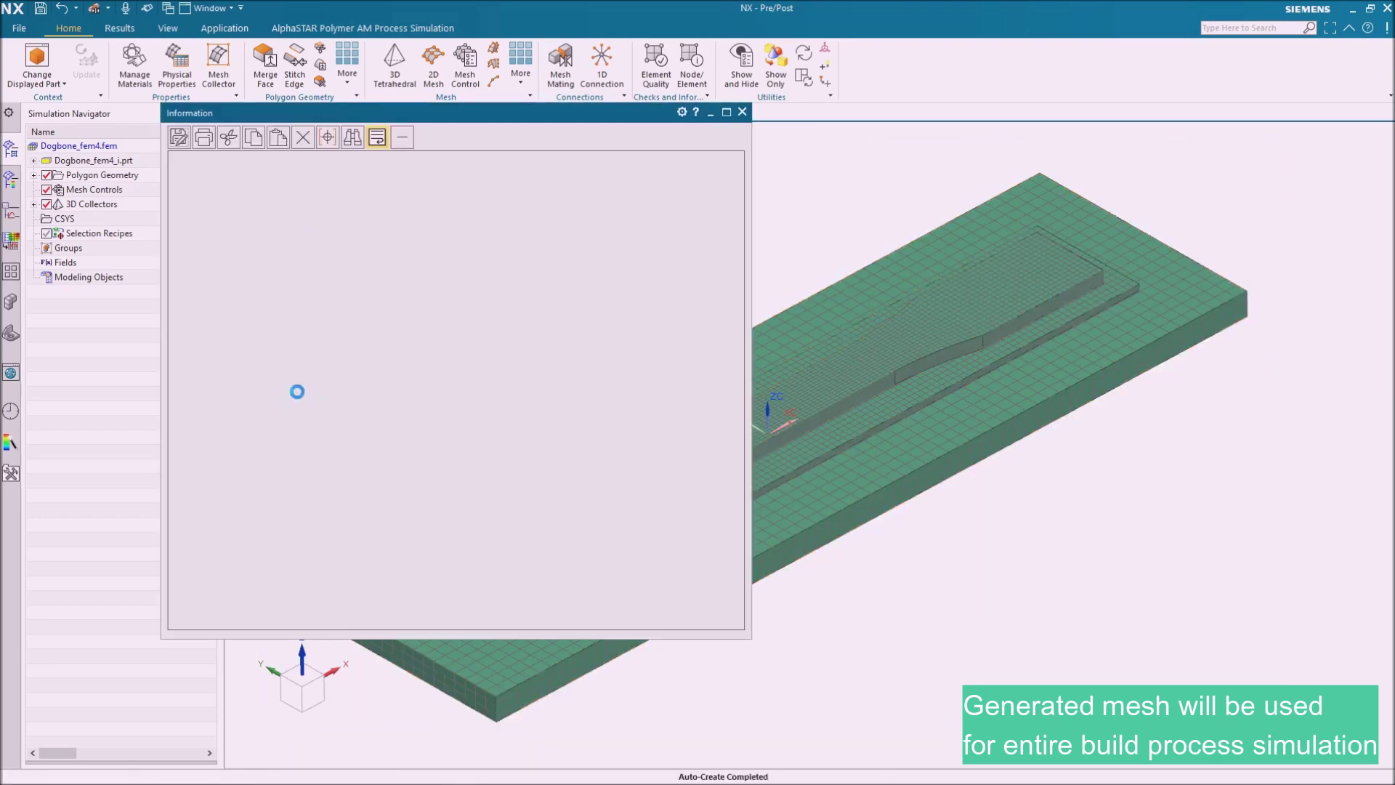
click(742, 111)
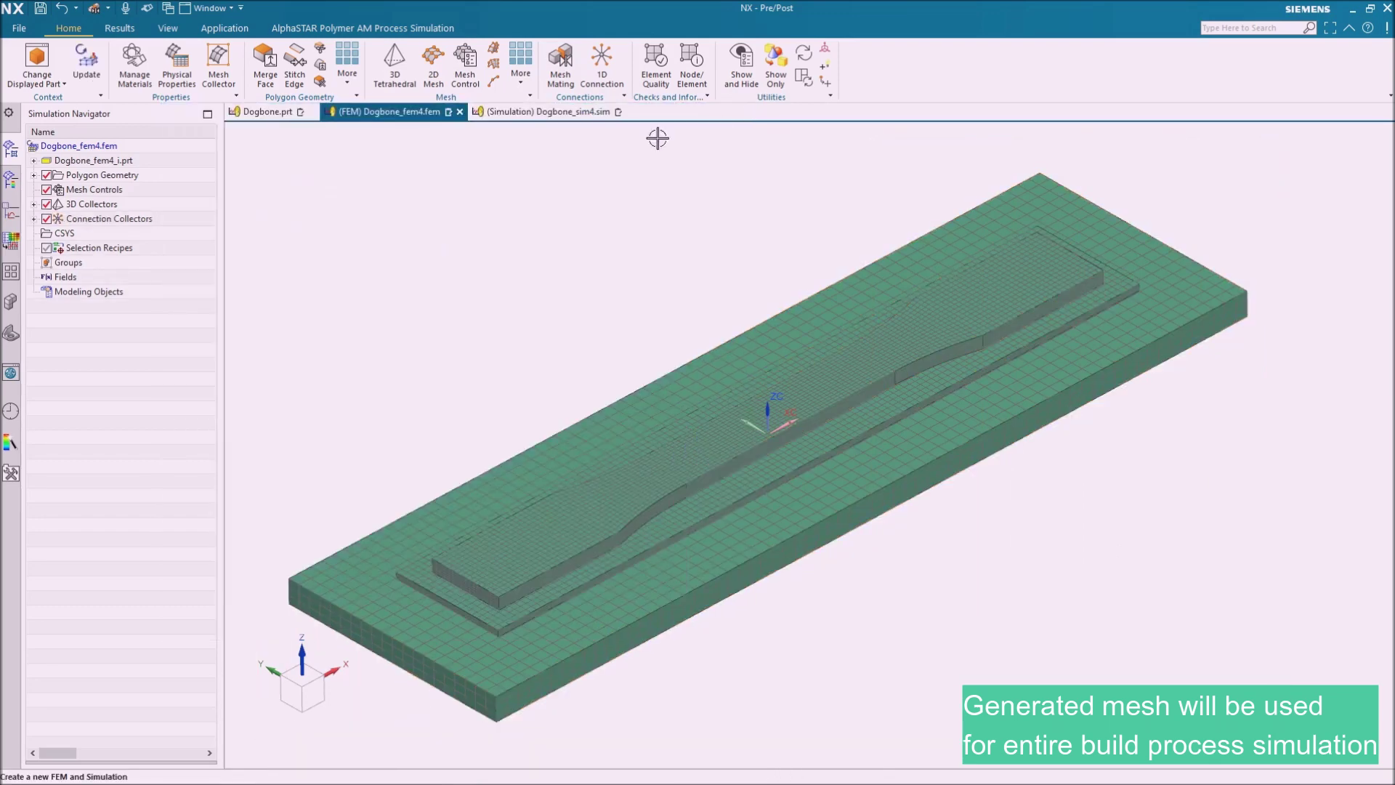
click(87, 69)
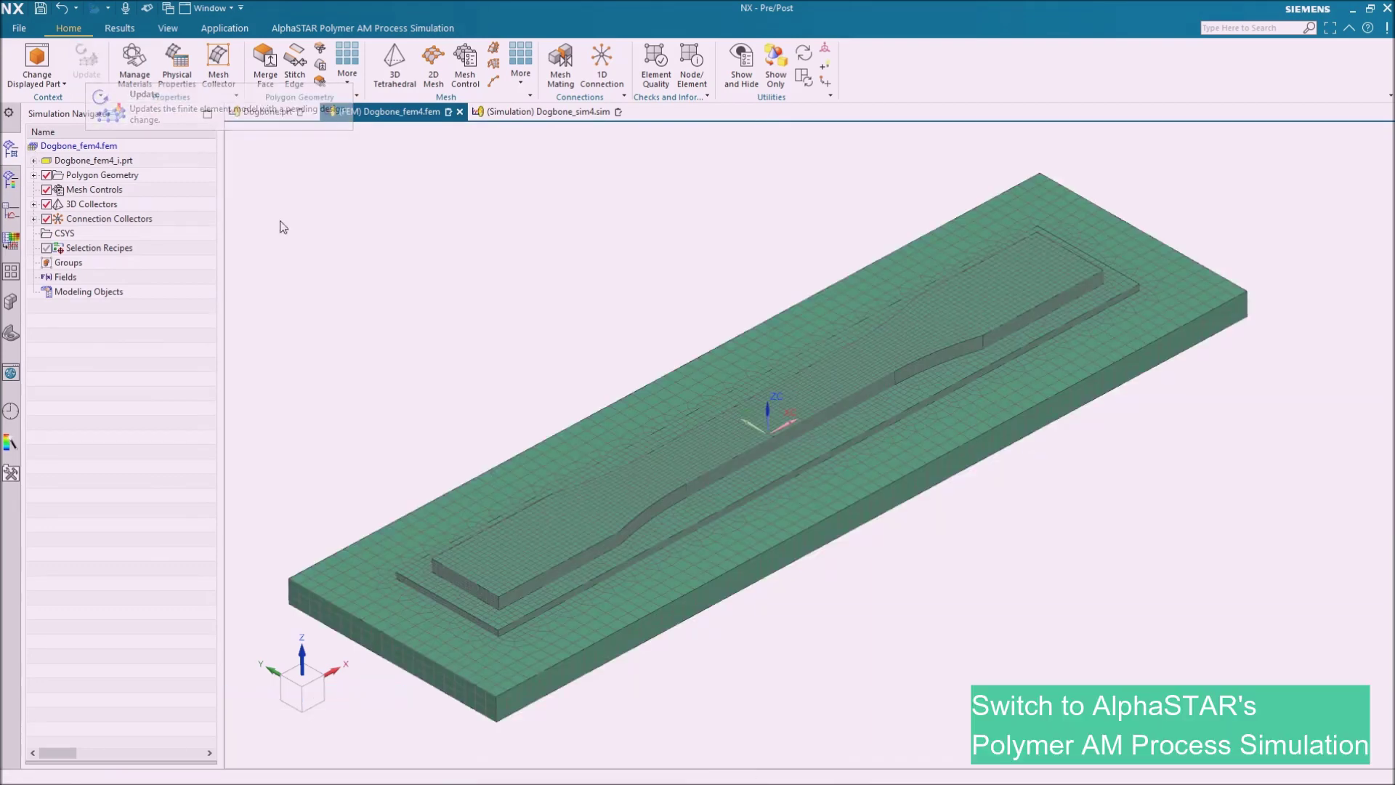
Convert the Dogbone.gcode toolpath to CSV with the AlphaSTAR Thermal tool, acknowledging both messages.
click(349, 31)
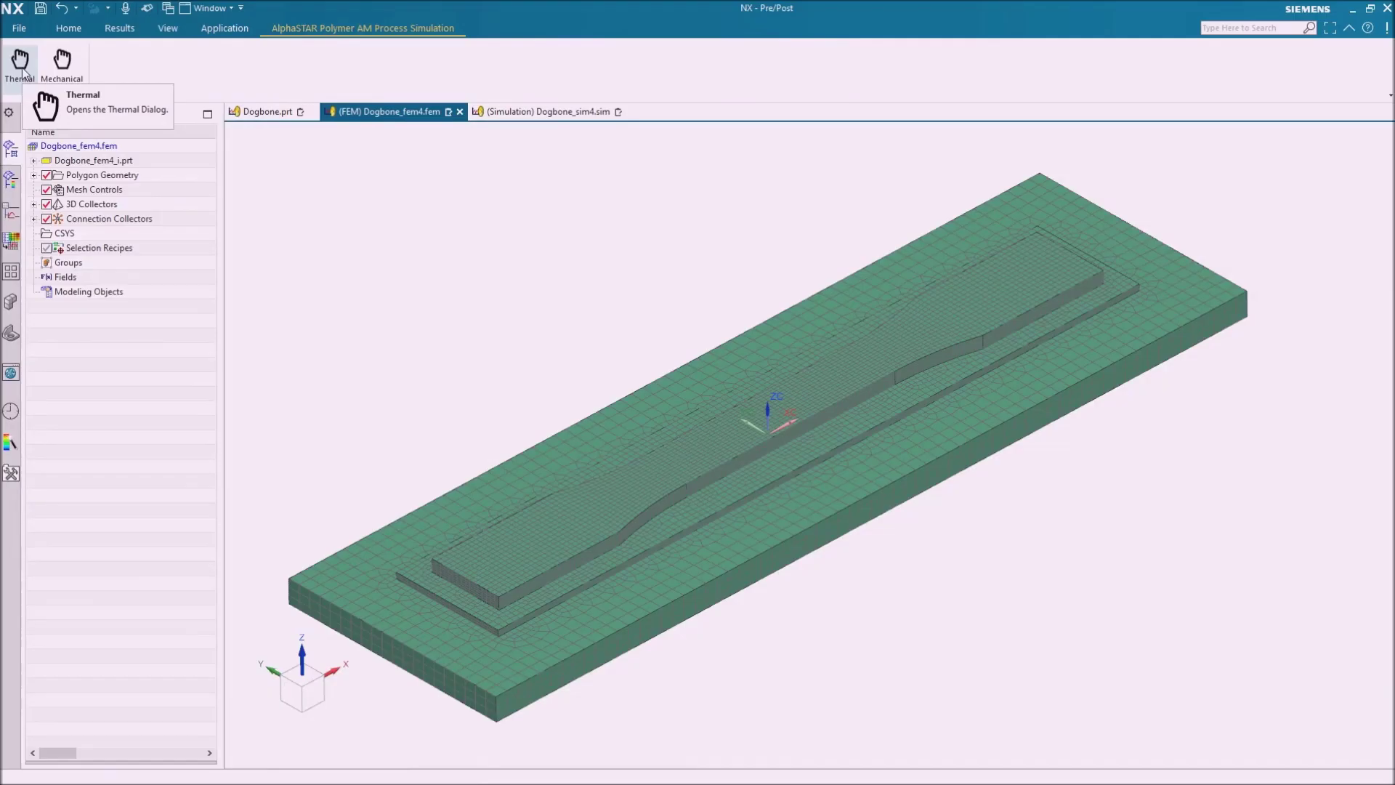
click(21, 67)
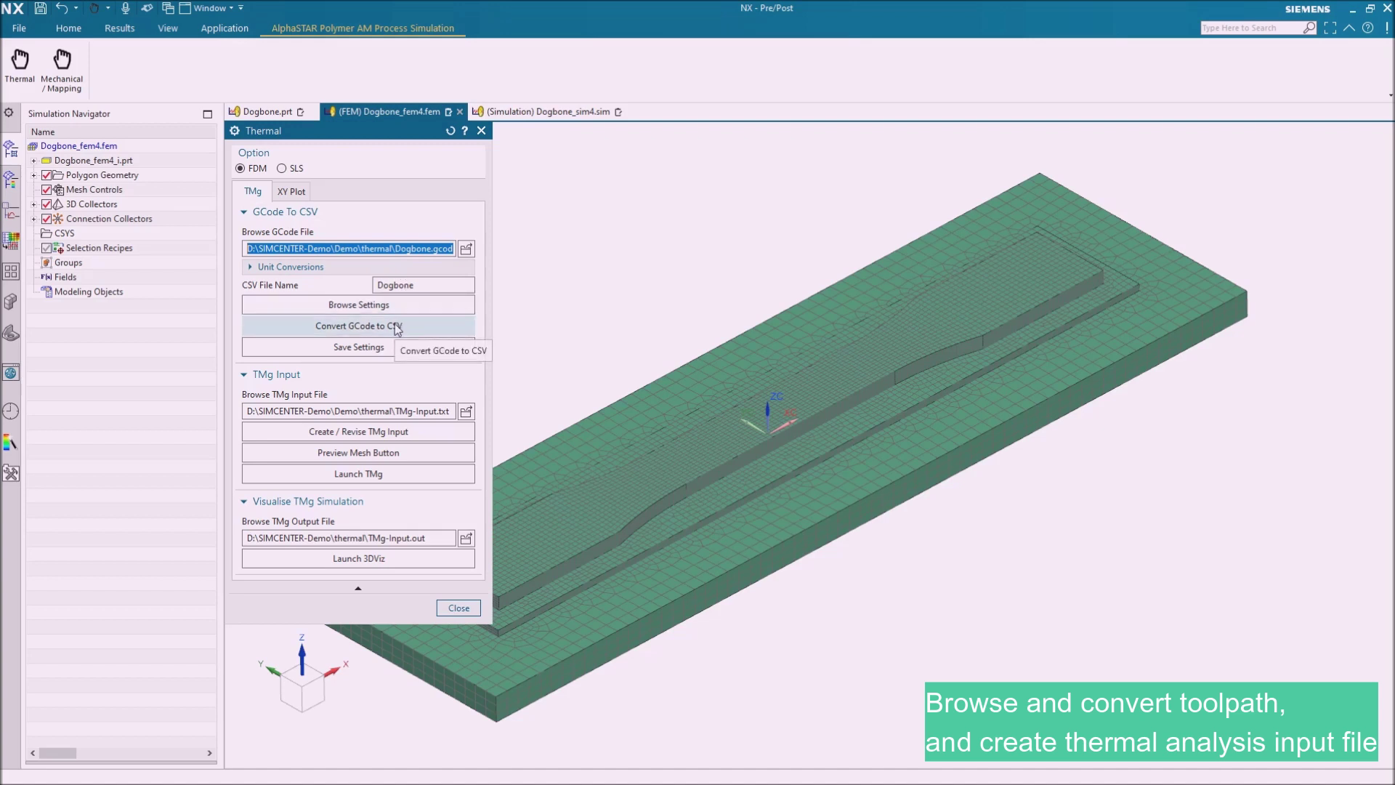
click(397, 328)
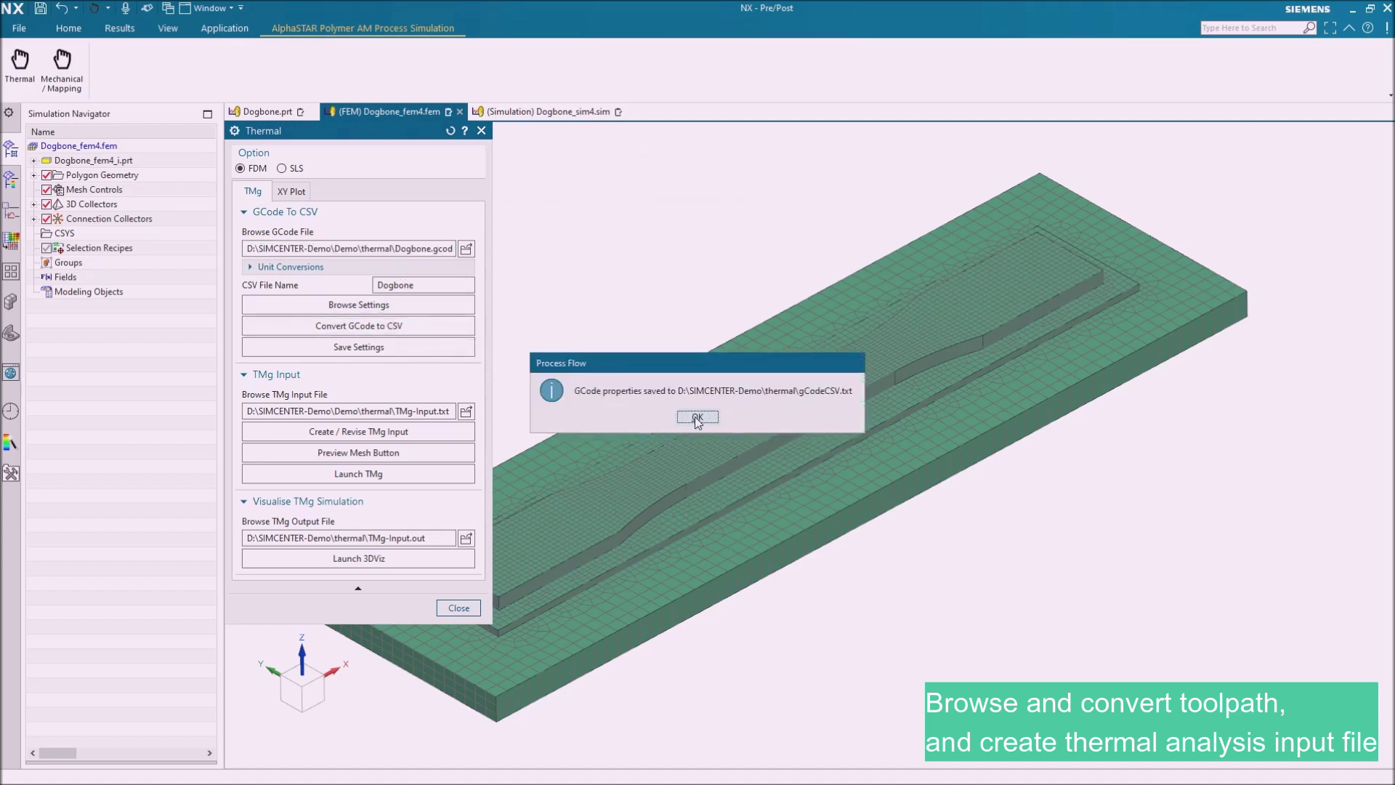
click(694, 417)
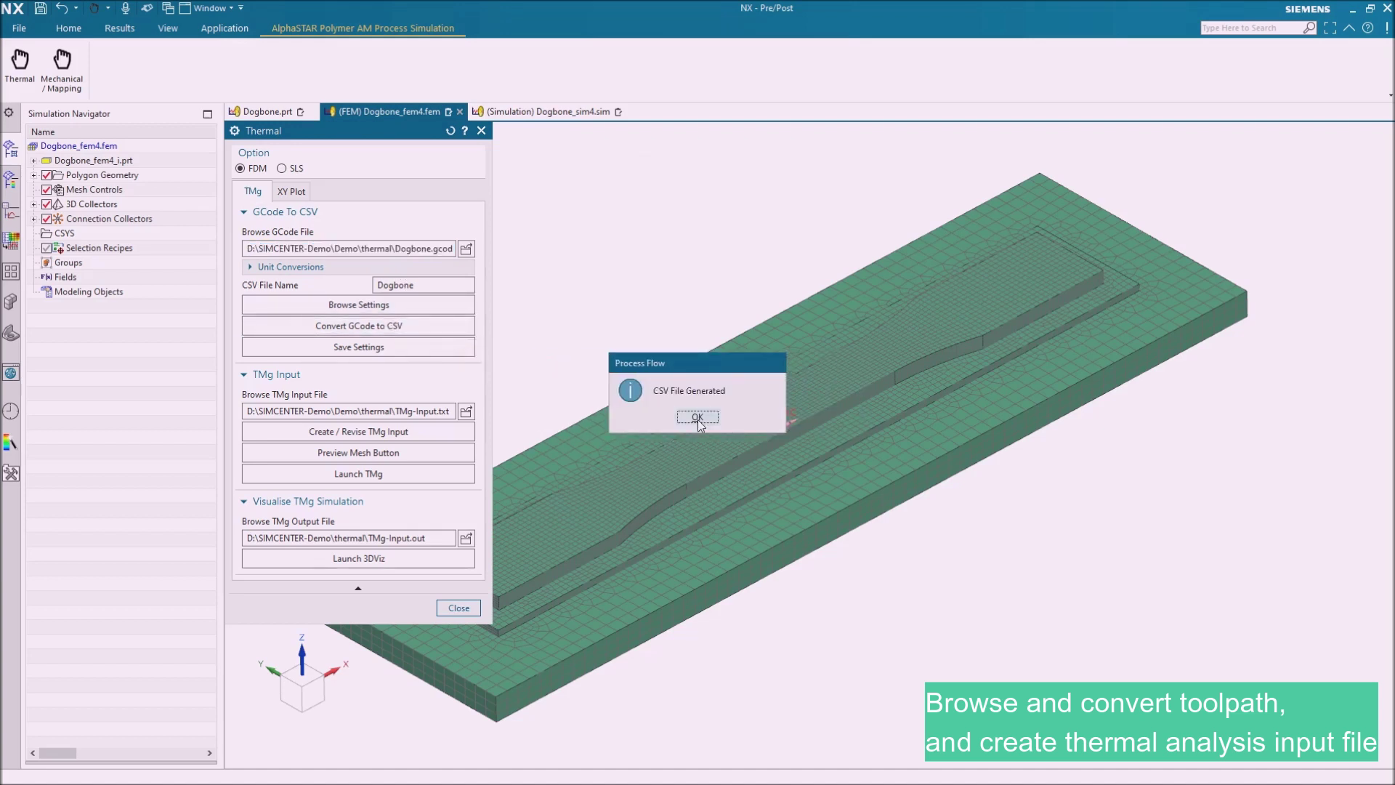
click(698, 420)
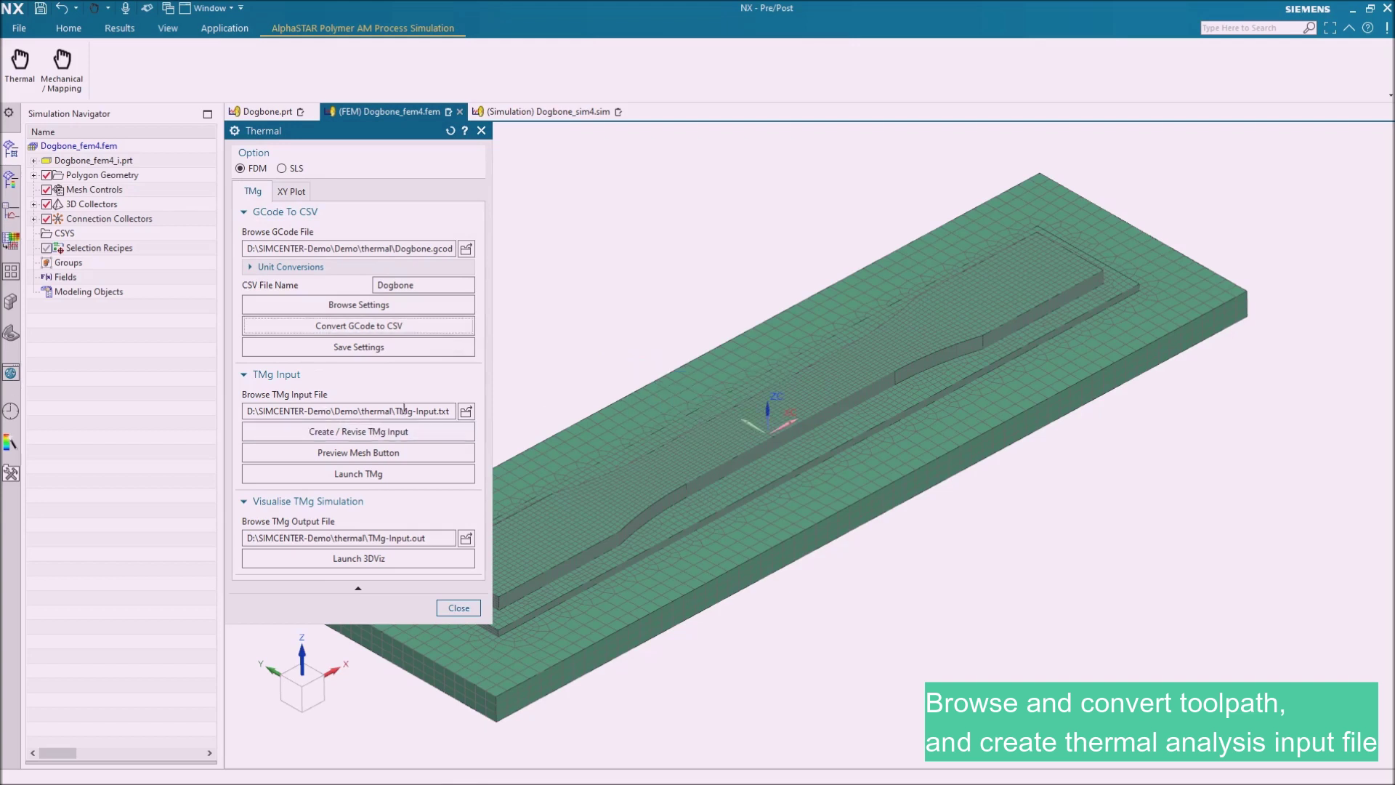
Set ULTEM-9085 as part material and Baseplate as bottom plate material, then save TMg-Input.txt.
click(364, 432)
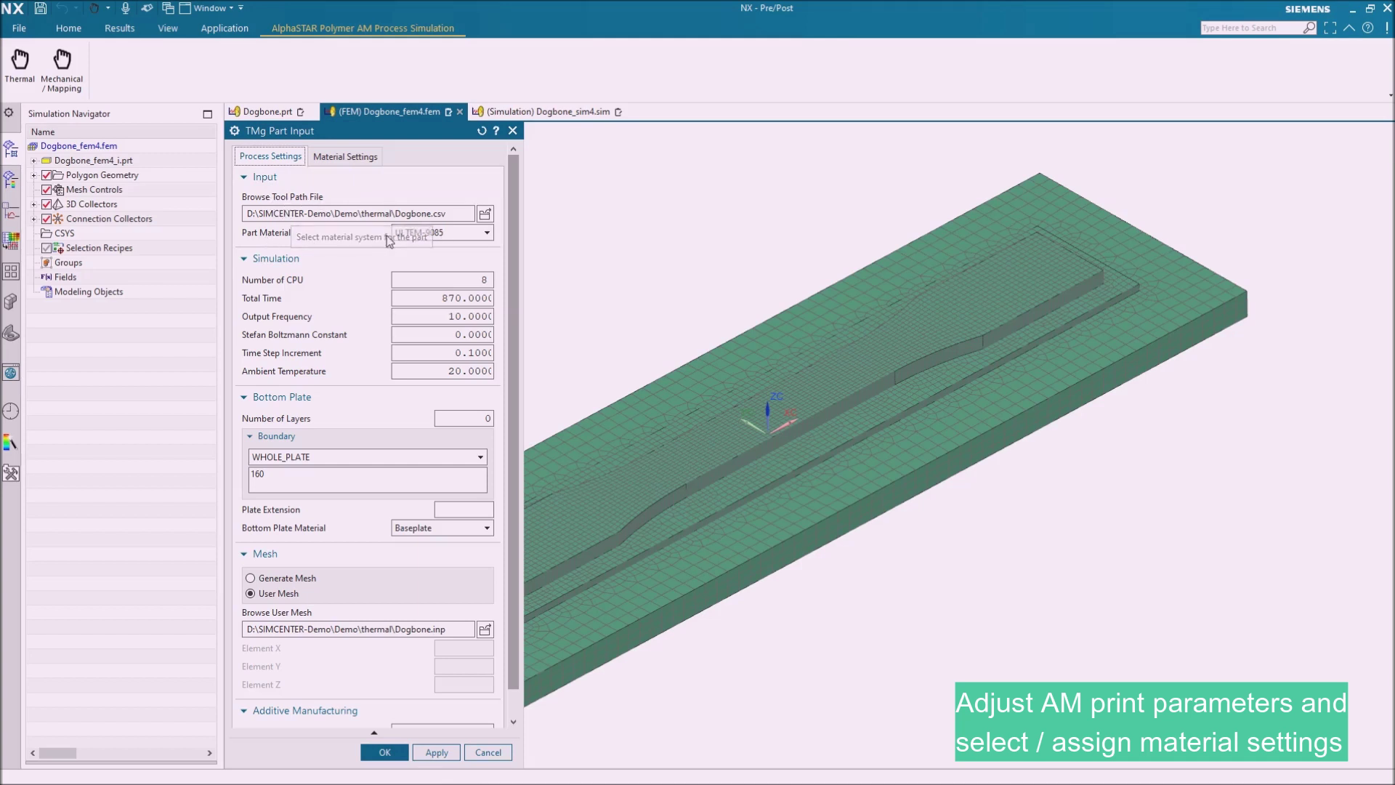
click(445, 233)
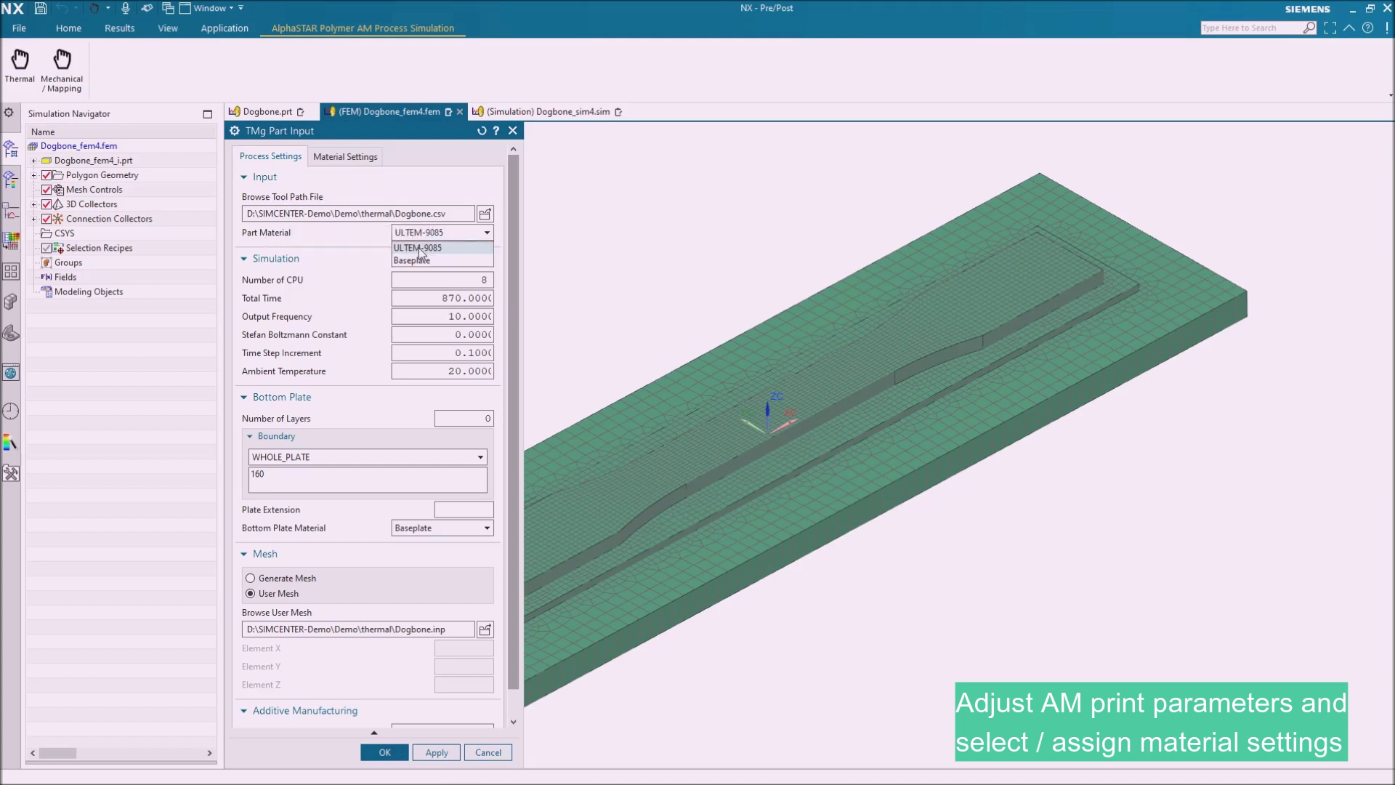
click(418, 247)
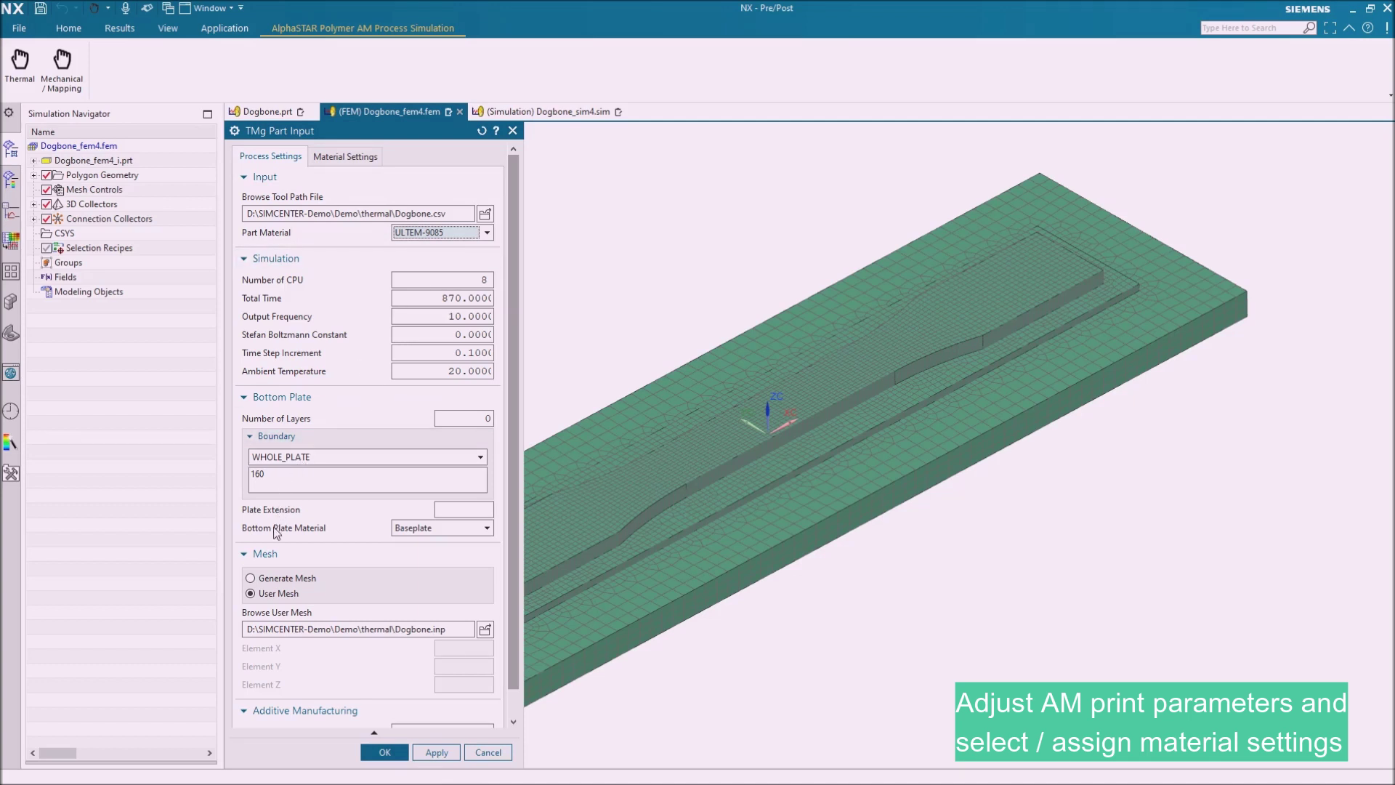
click(410, 530)
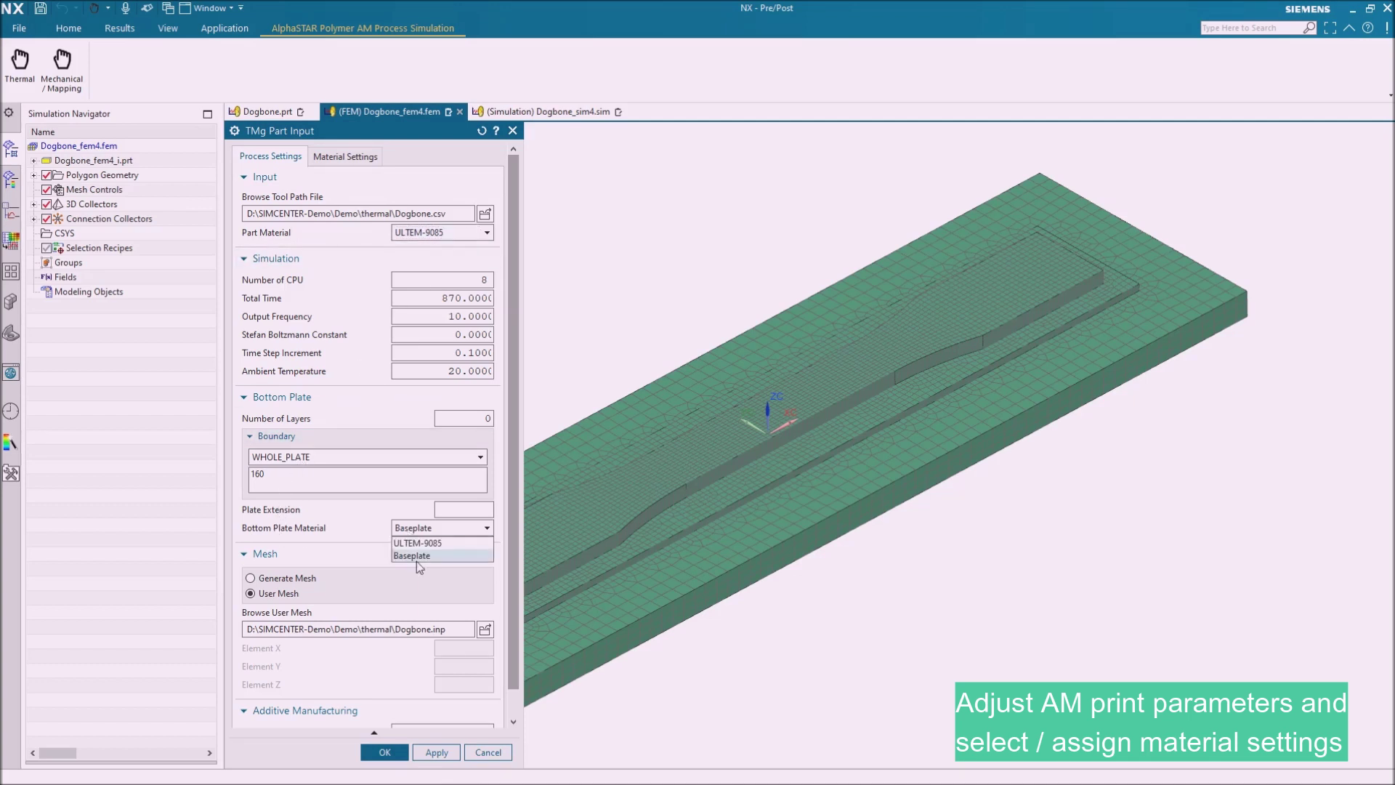
click(413, 555)
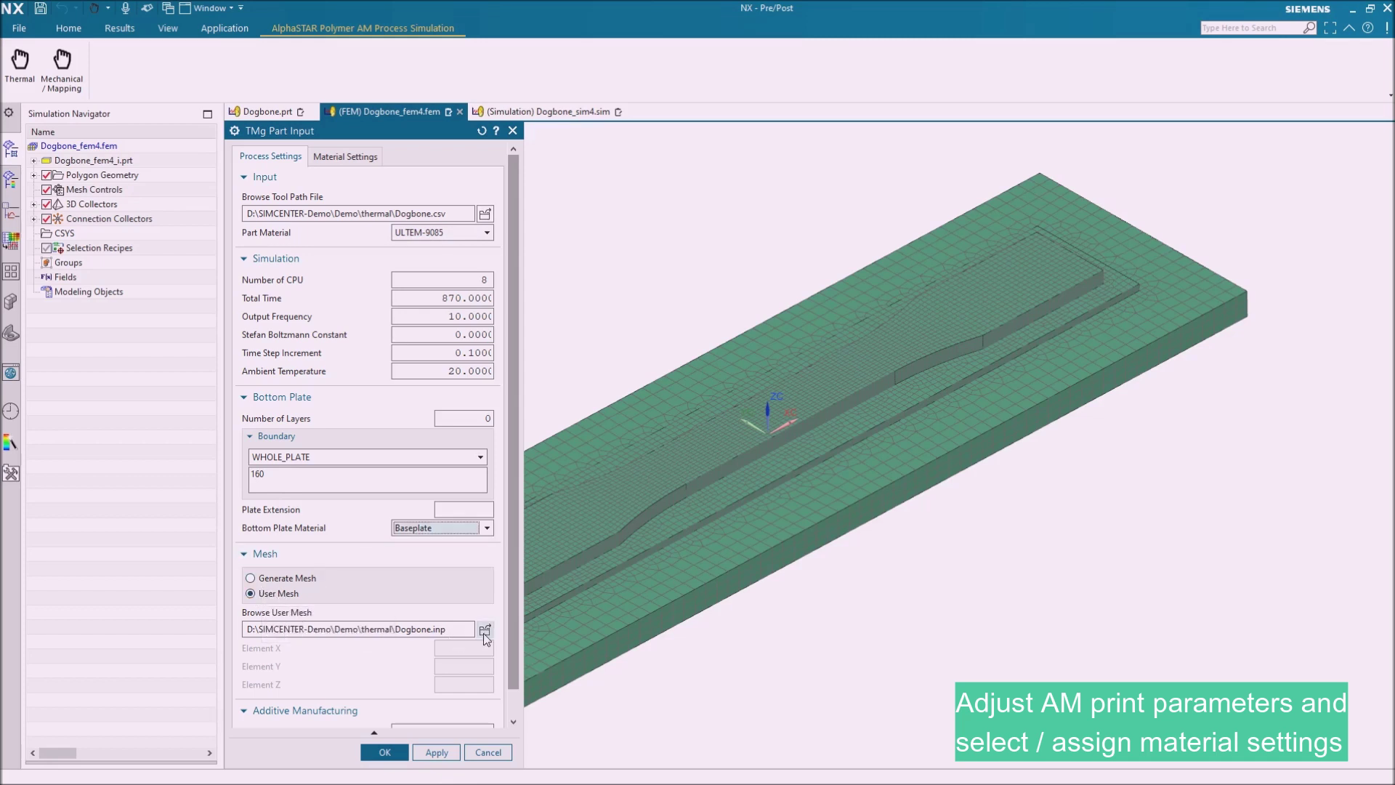
click(349, 156)
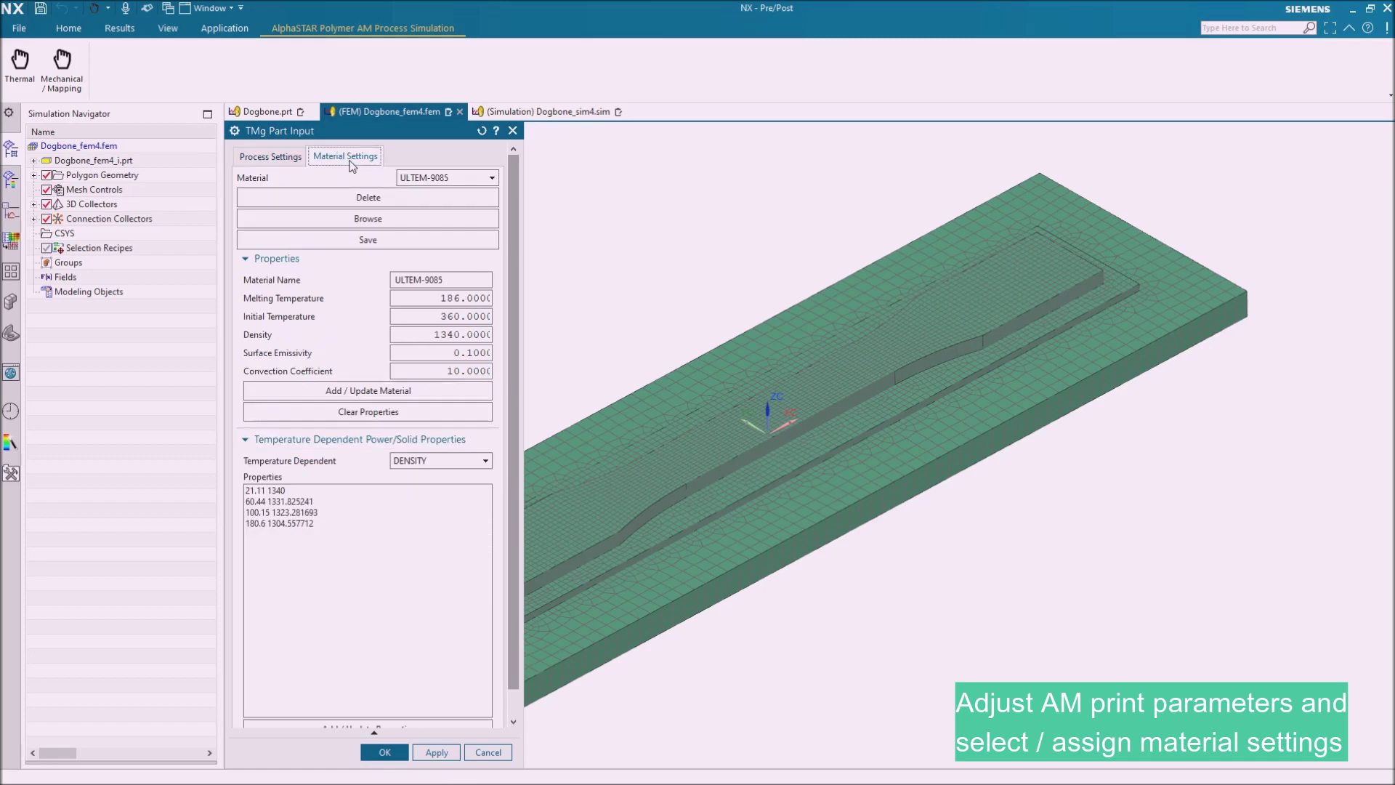
click(446, 179)
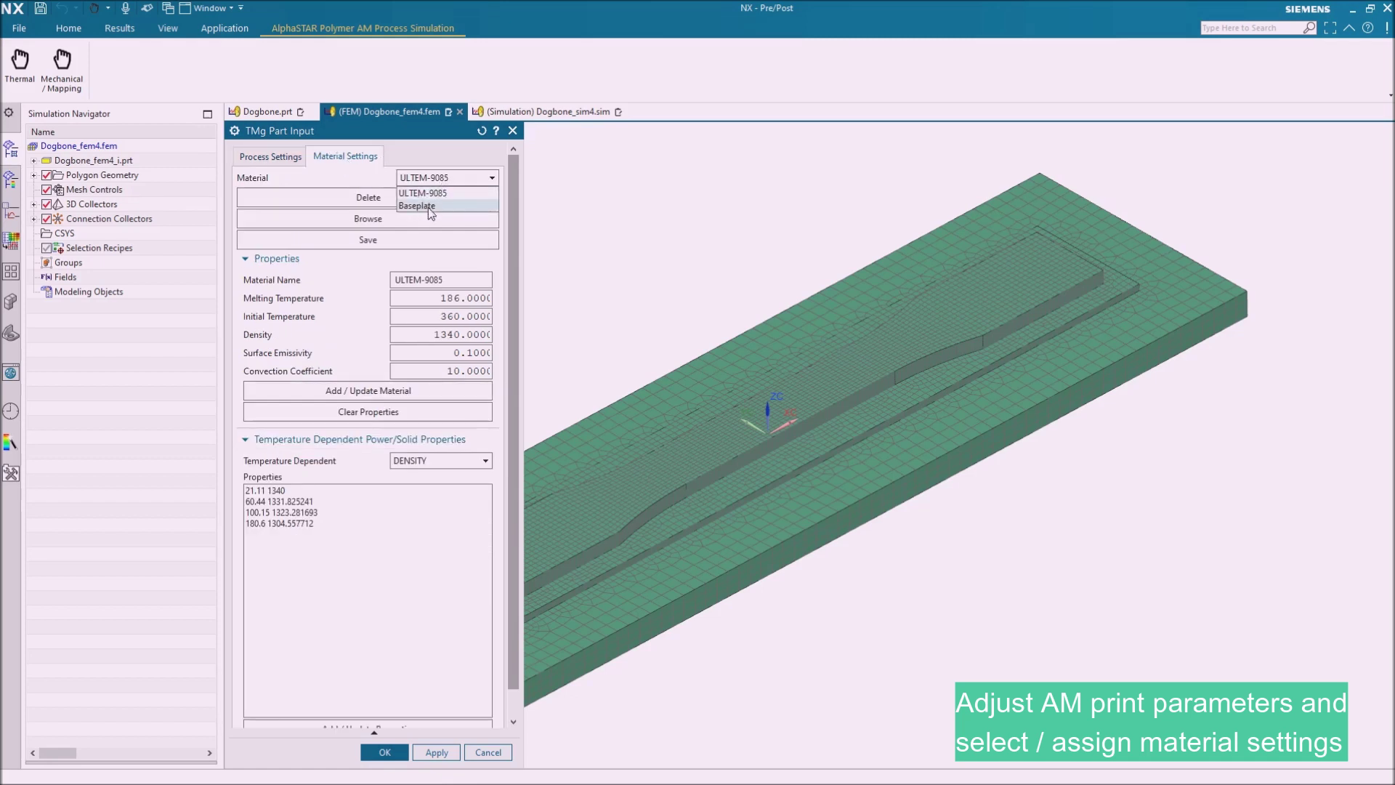
click(417, 193)
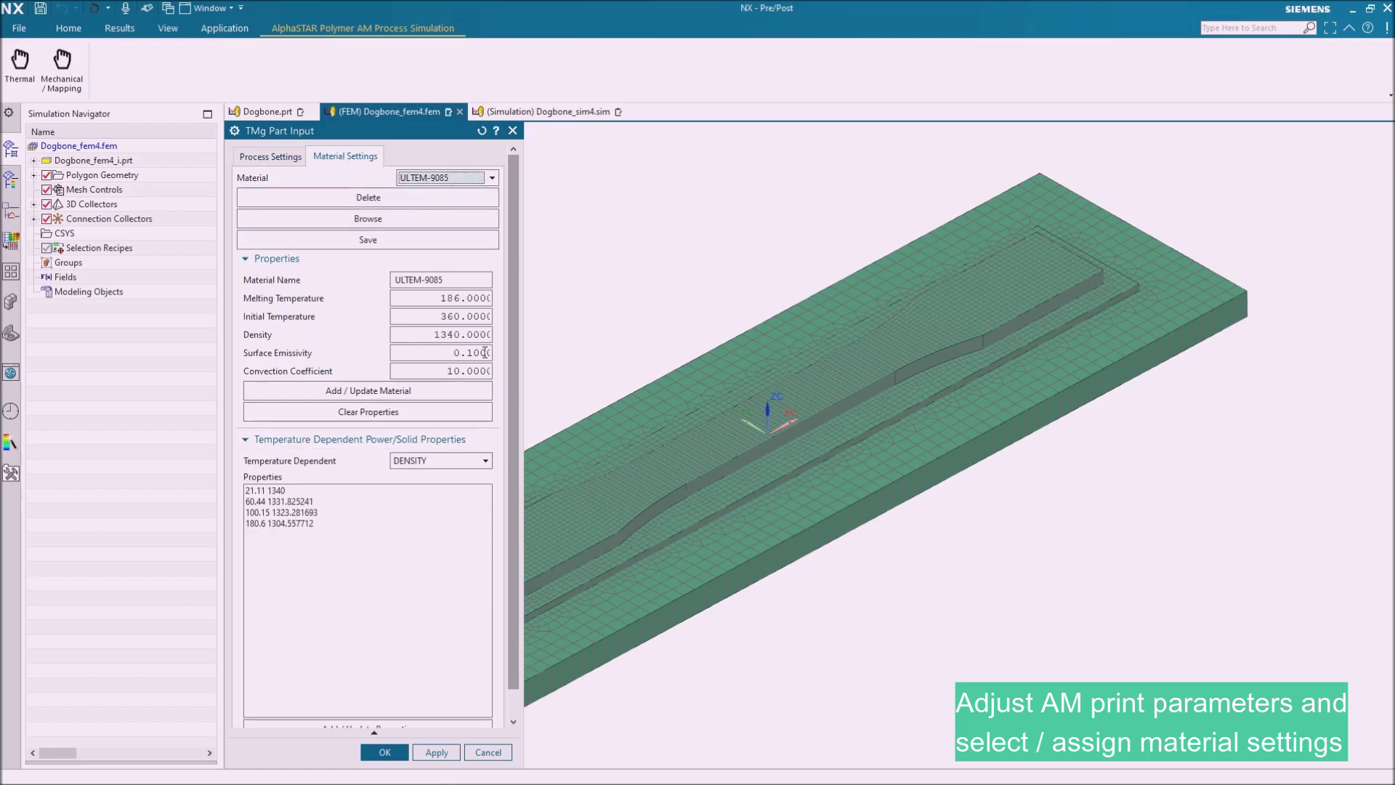
click(422, 462)
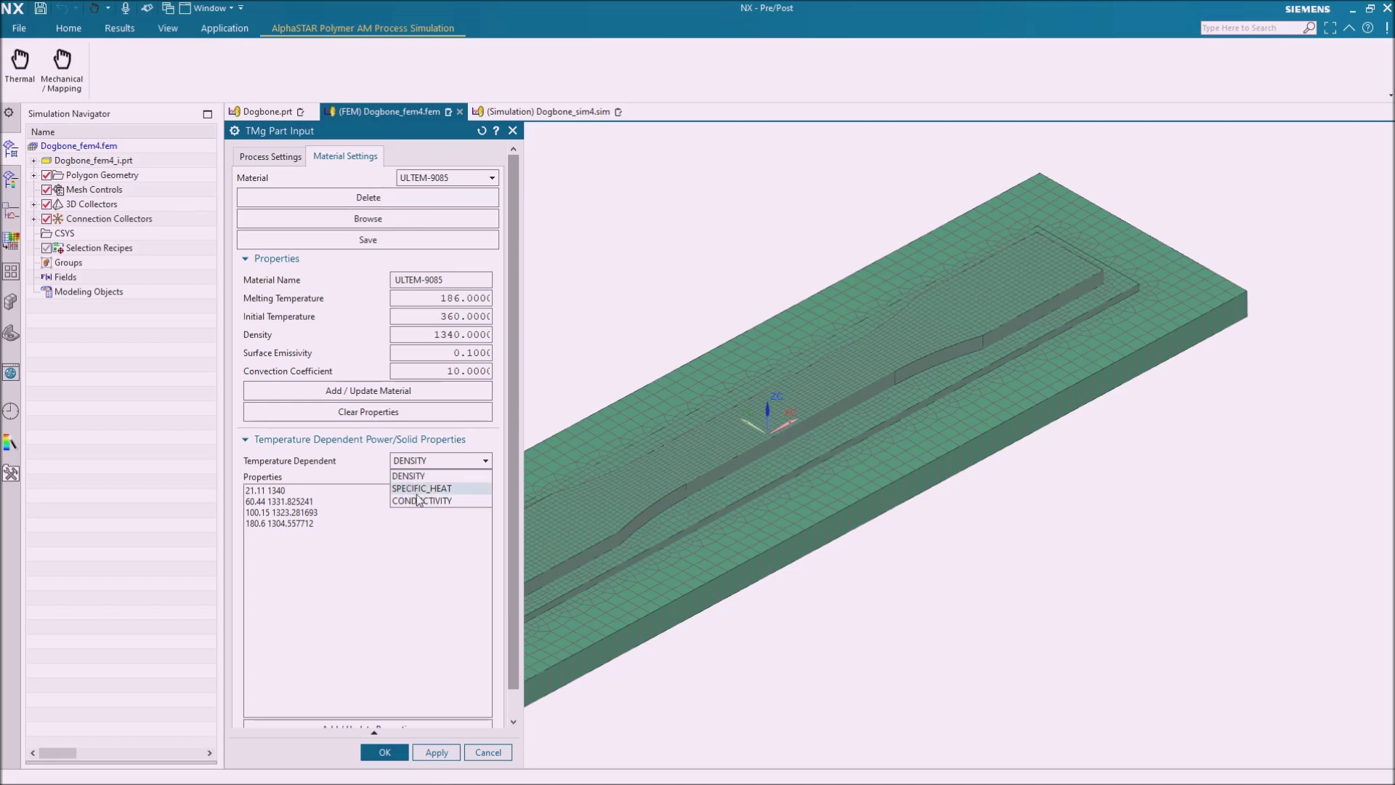
click(401, 756)
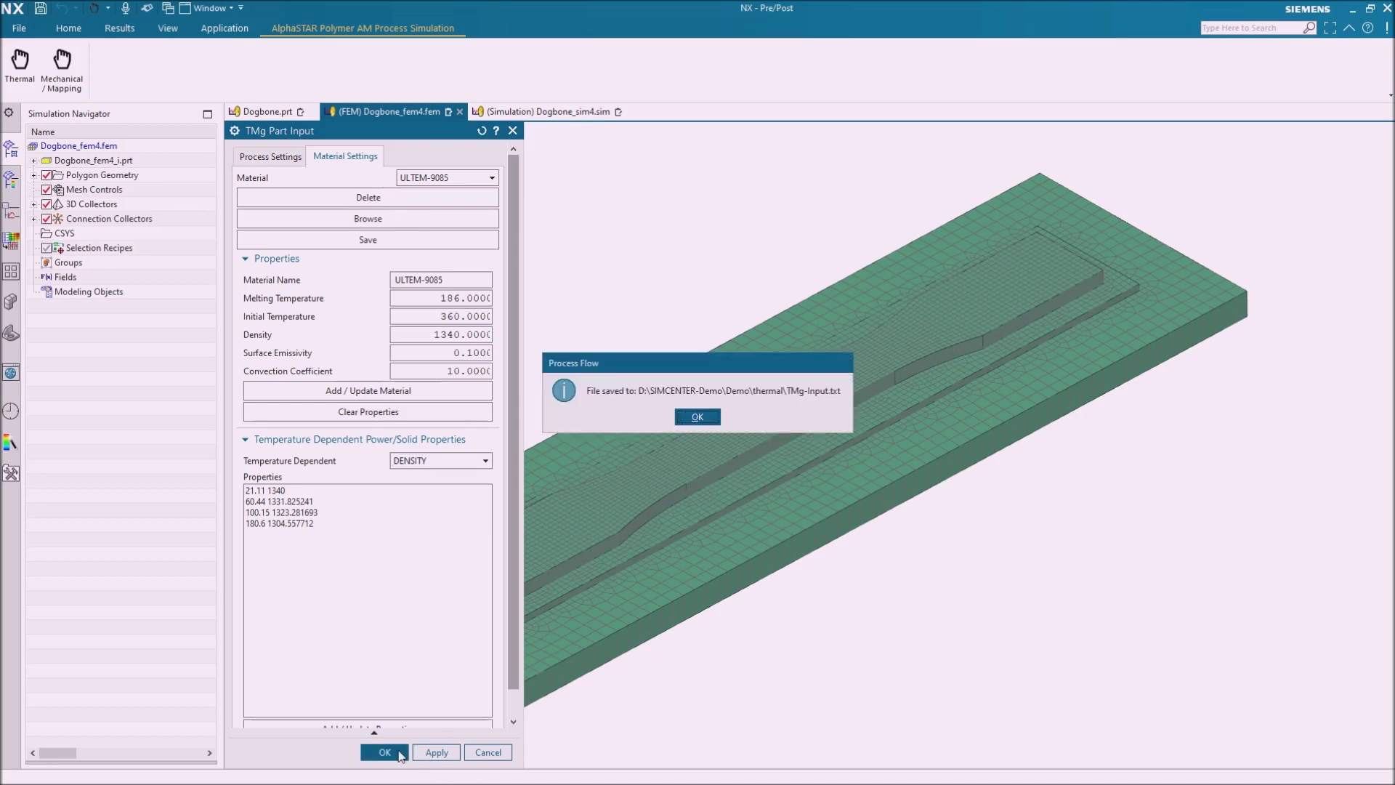
Launch the TMg thermal run and open its TMg-Input.out results in 3DViz.
click(697, 417)
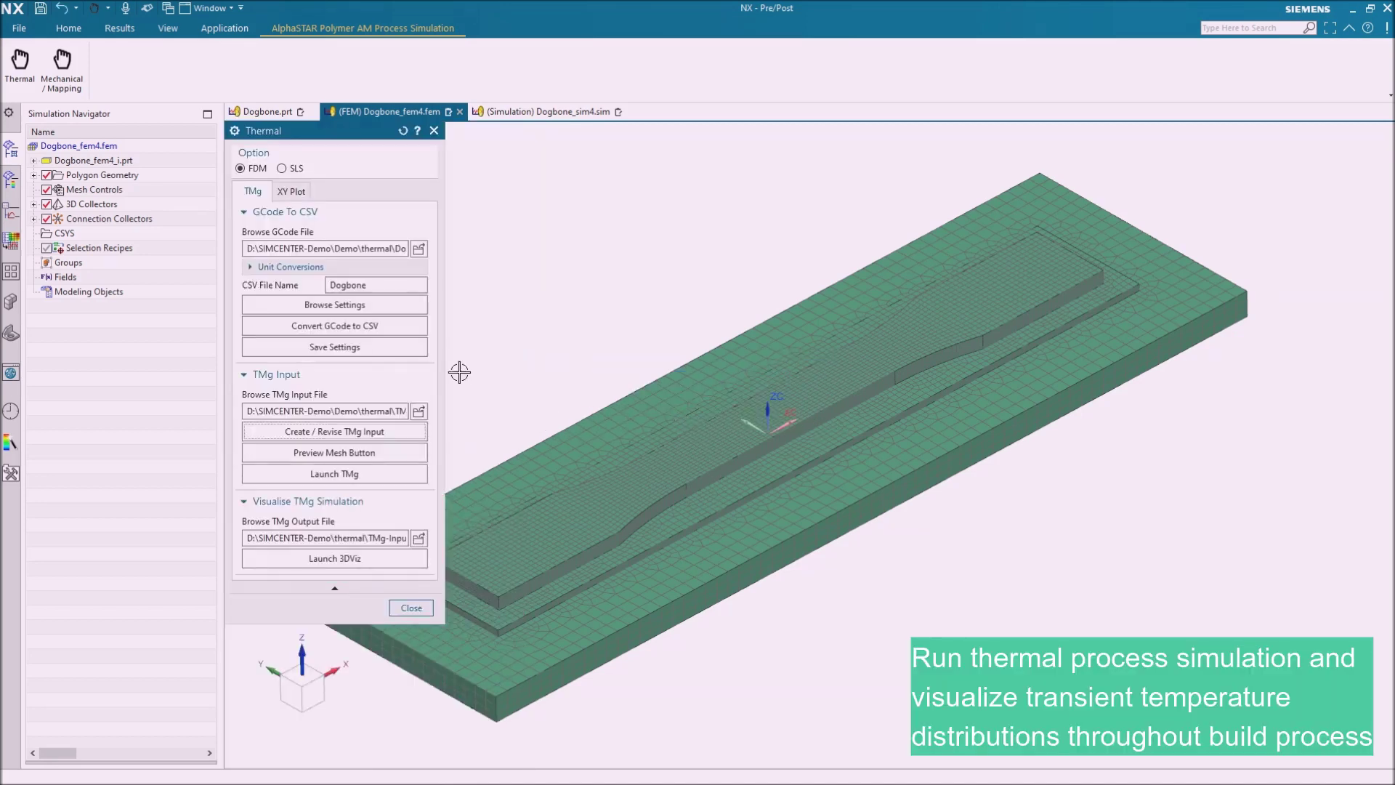
click(335, 474)
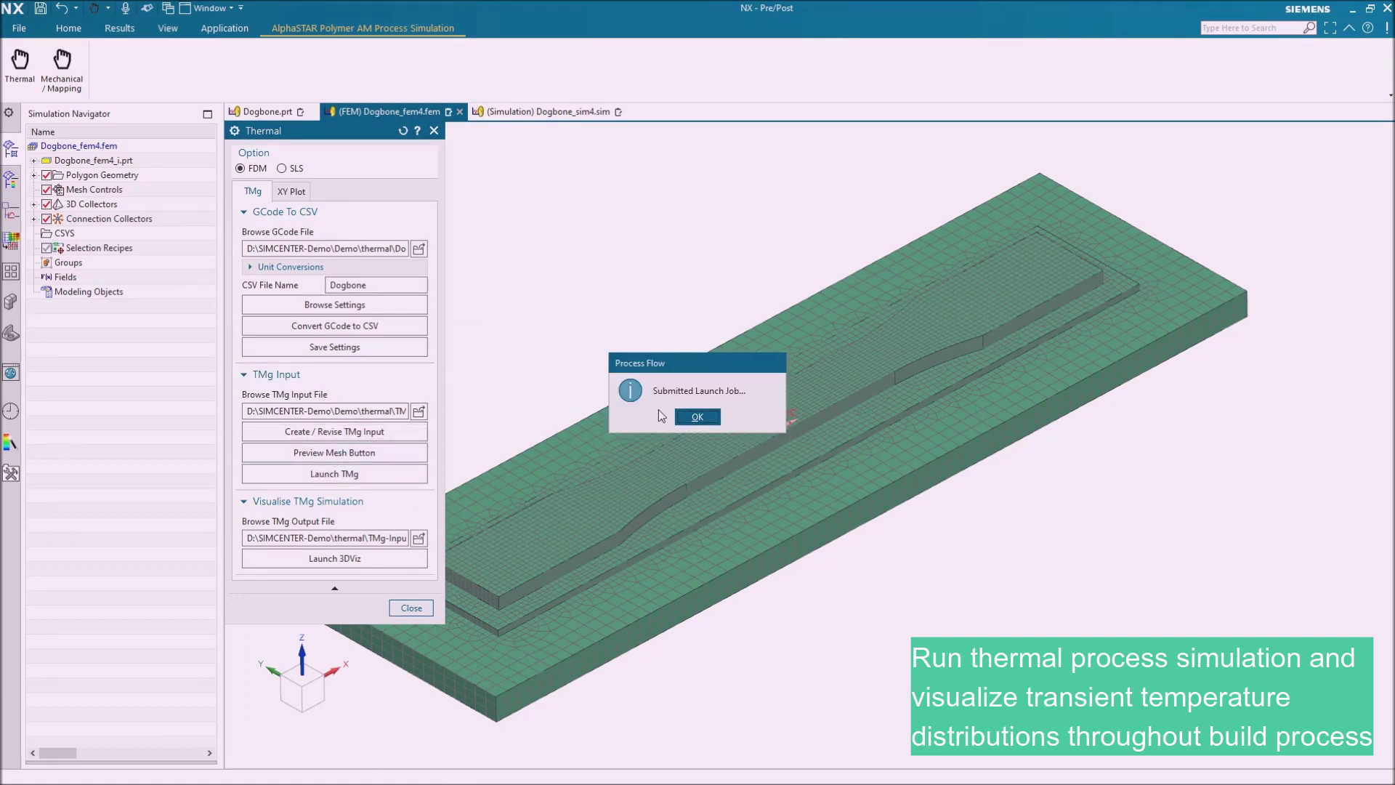
click(698, 417)
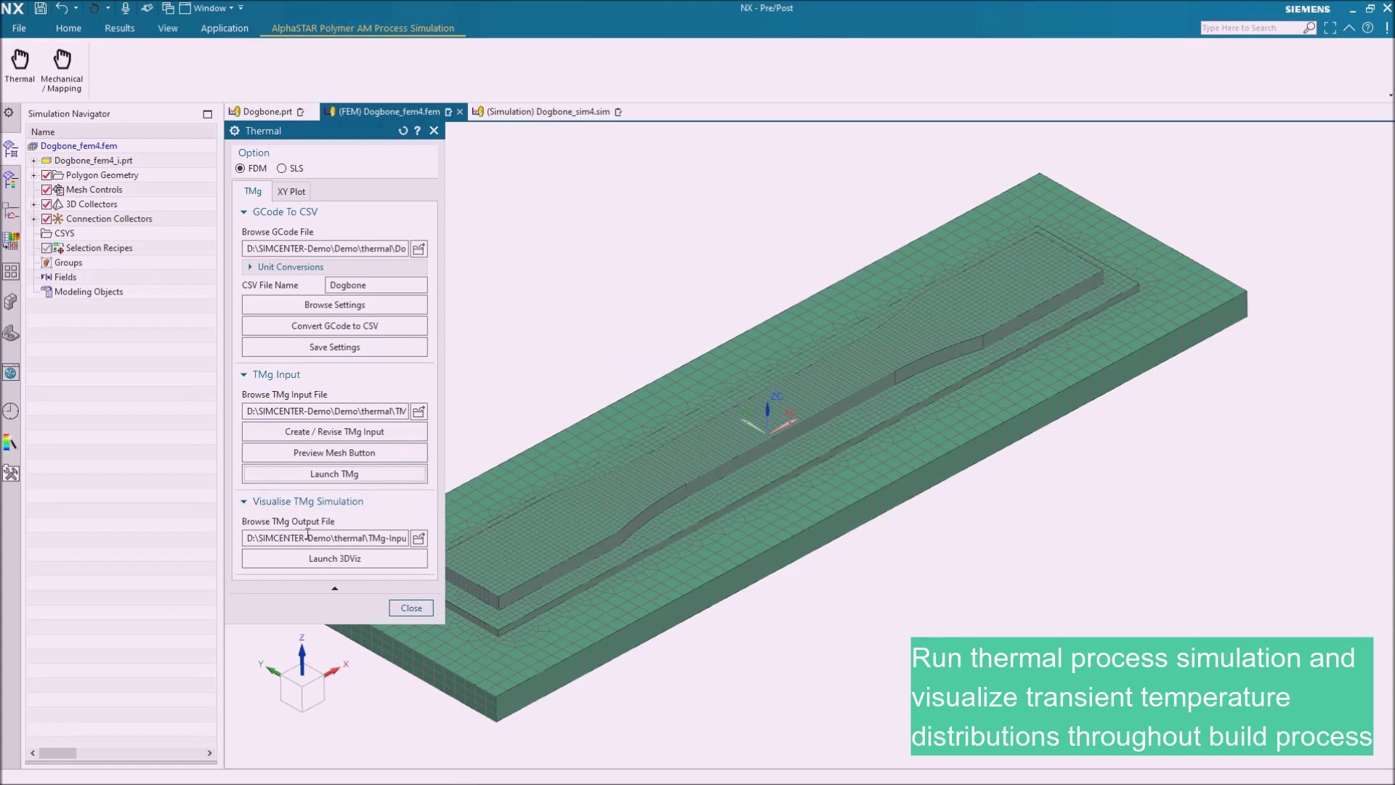
click(357, 559)
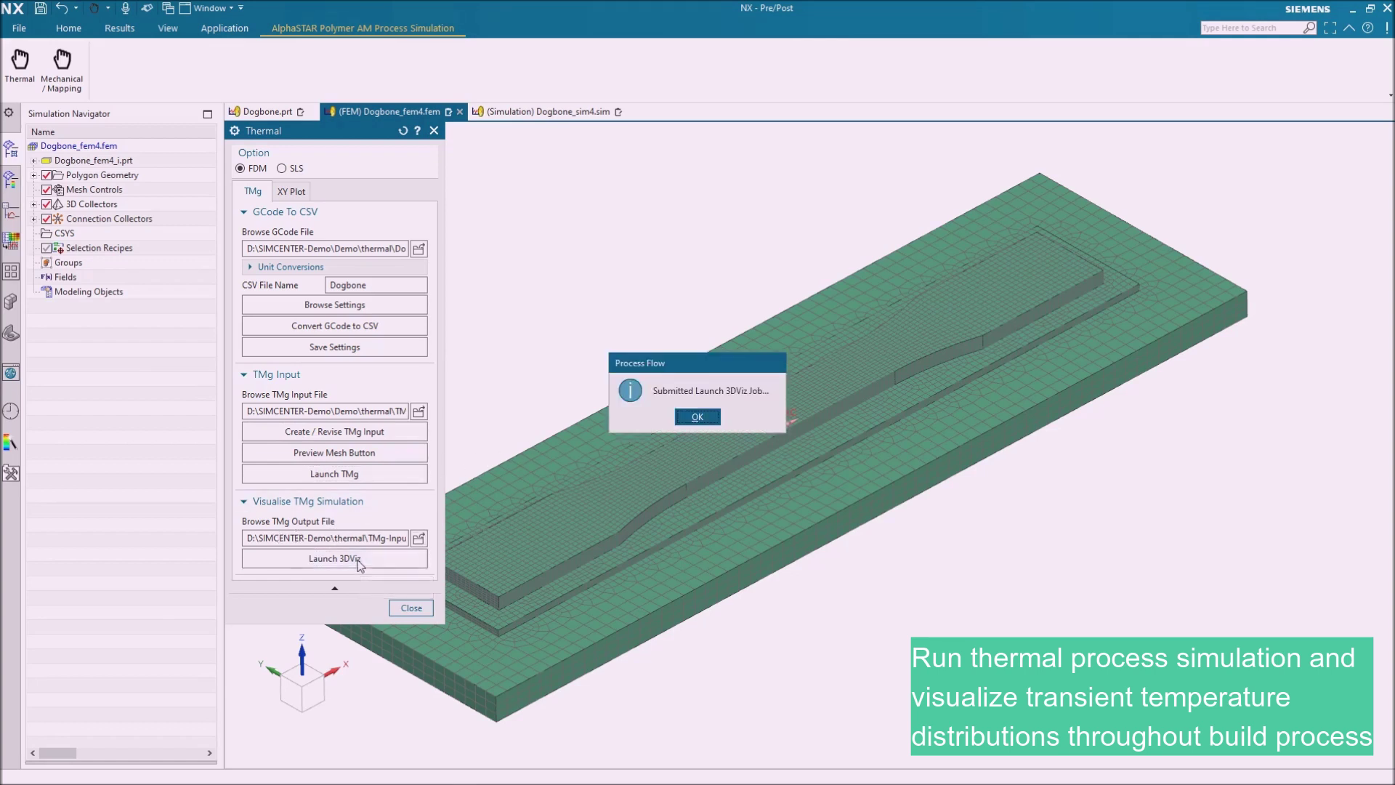
Animate the dogbone temperature history to step 870 in 3DViz, then close the viewer.
click(698, 417)
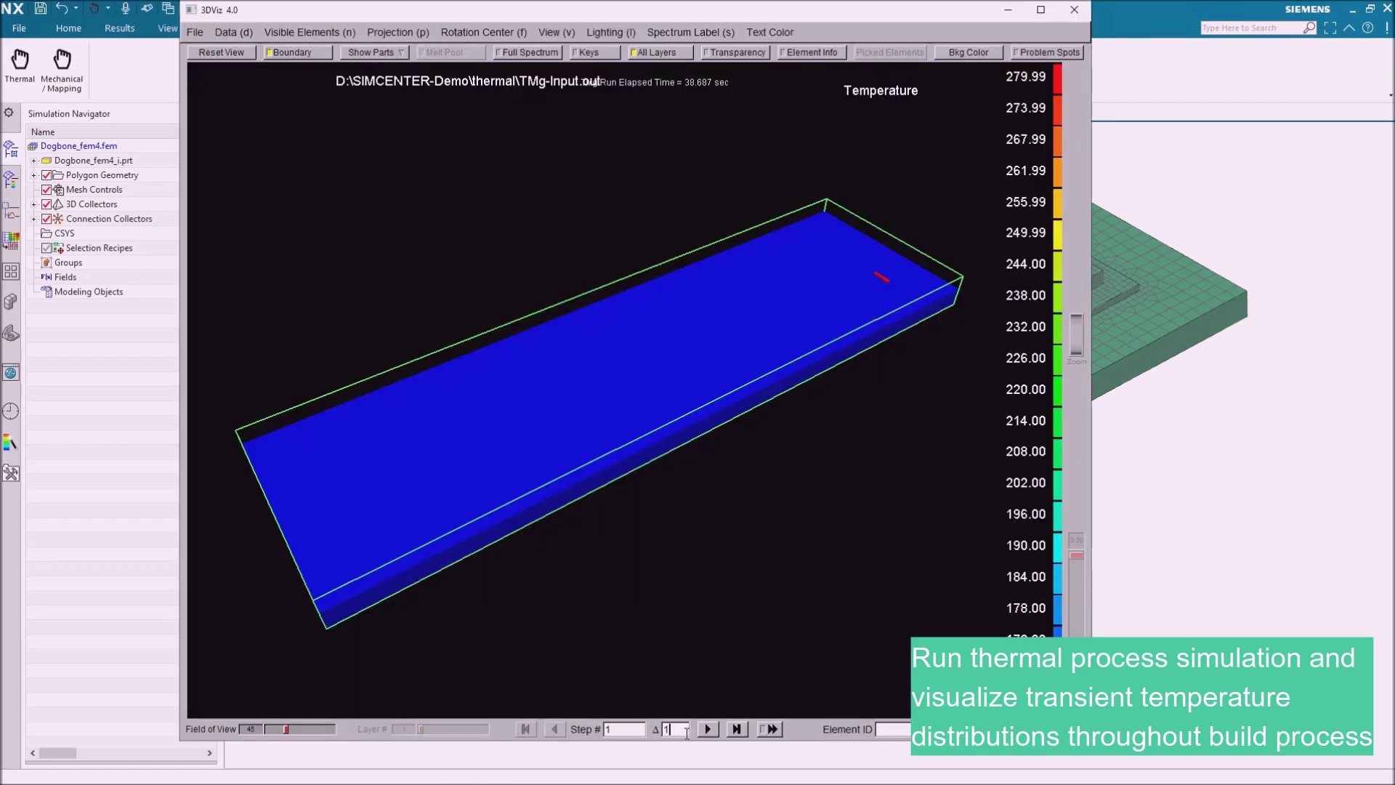
click(708, 729)
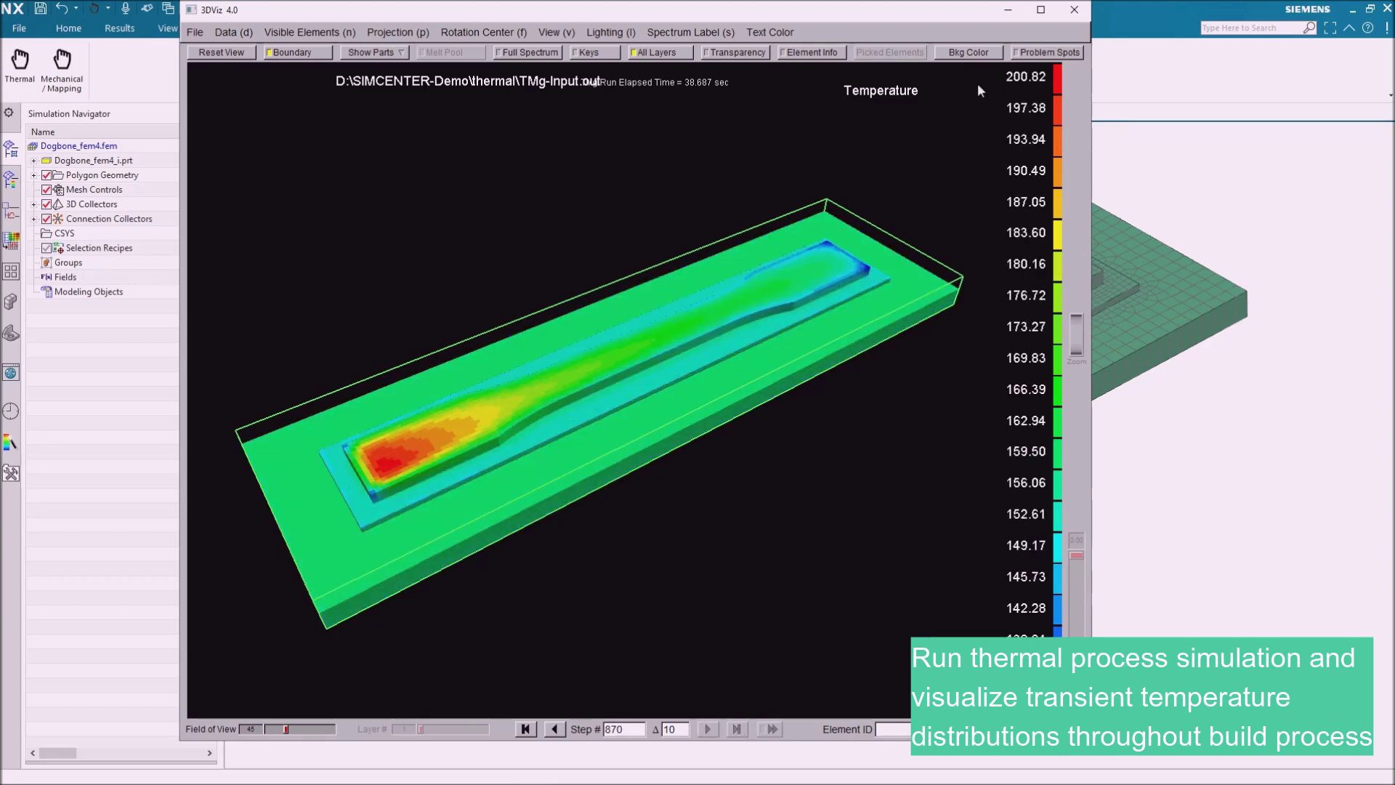
click(1076, 11)
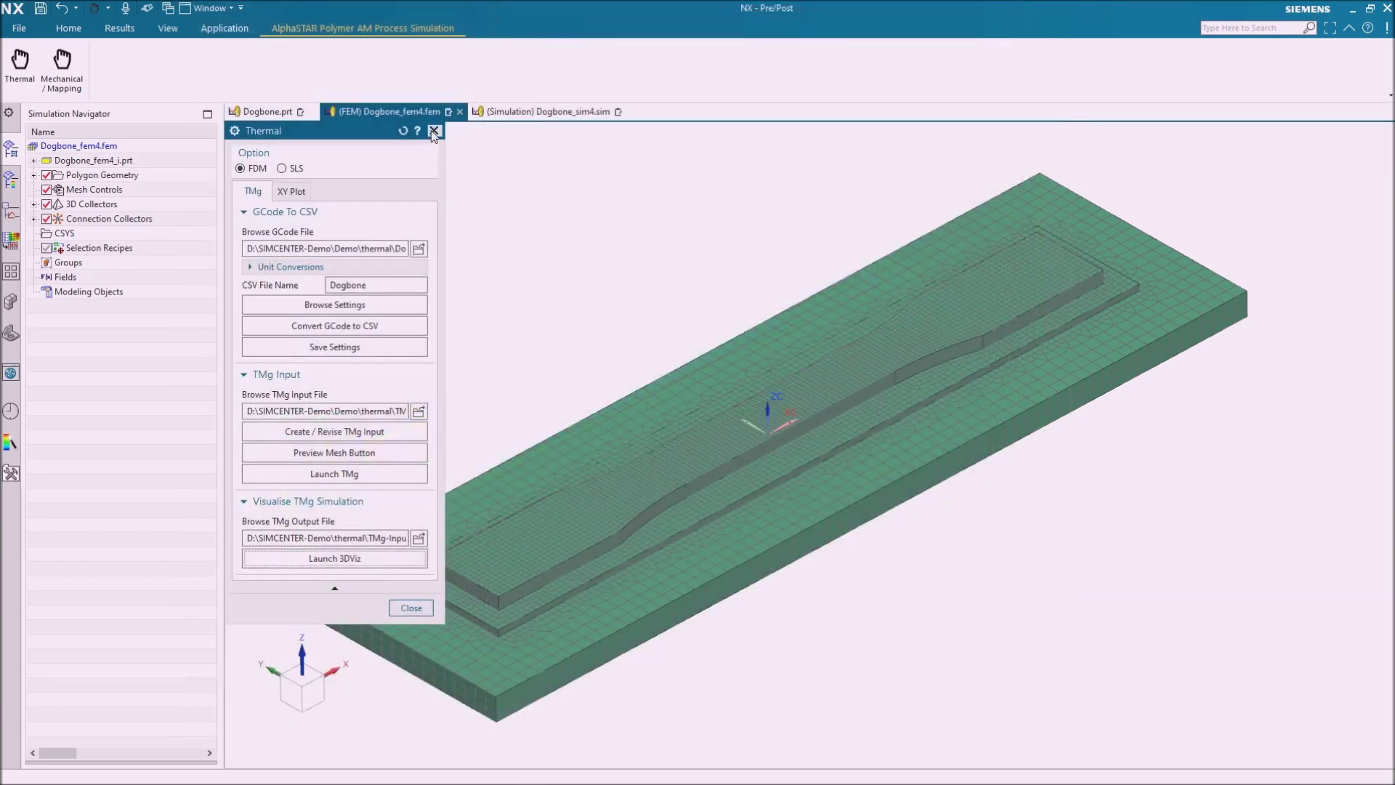
Save the mechanical input parameters to TDP_Input.txt and launch the PathCoverage check.
click(434, 132)
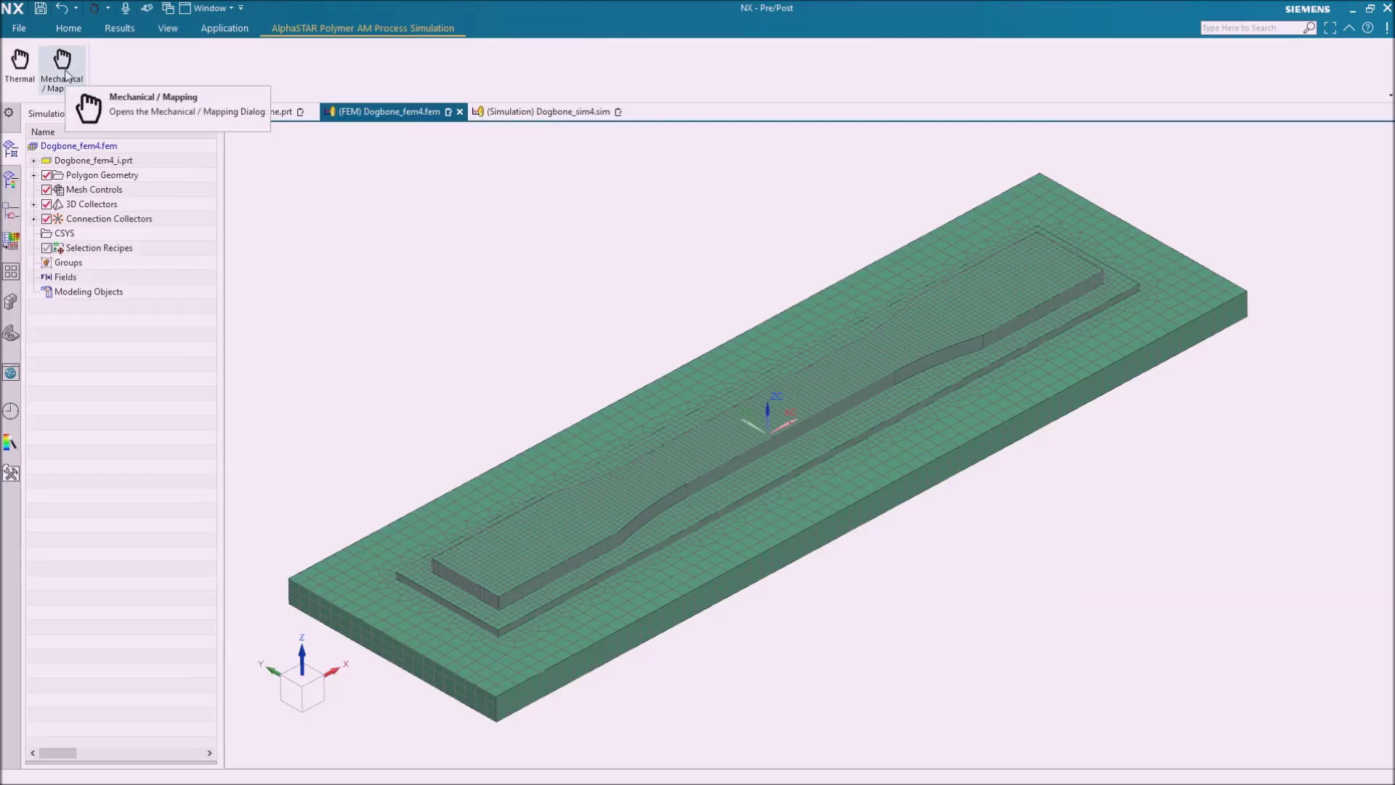
click(63, 59)
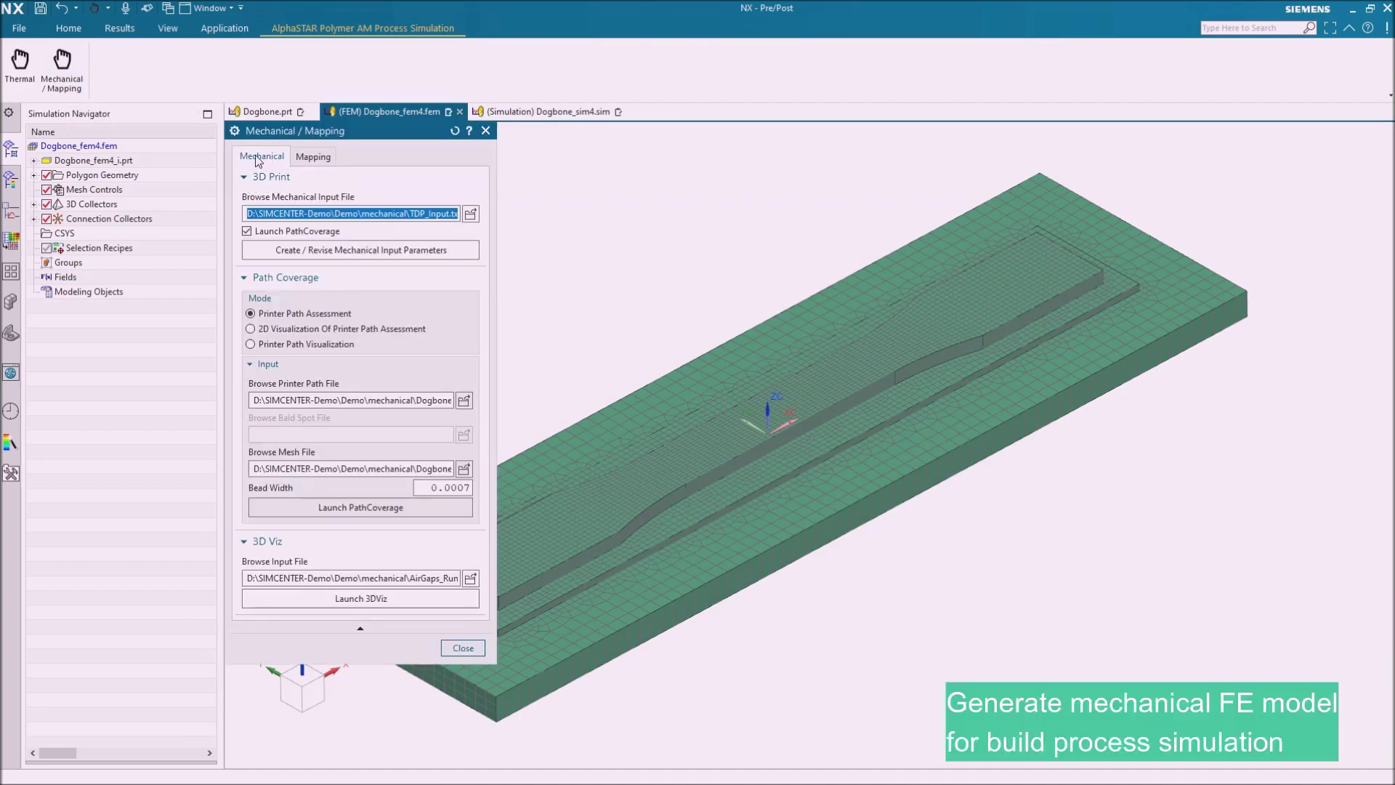
click(298, 247)
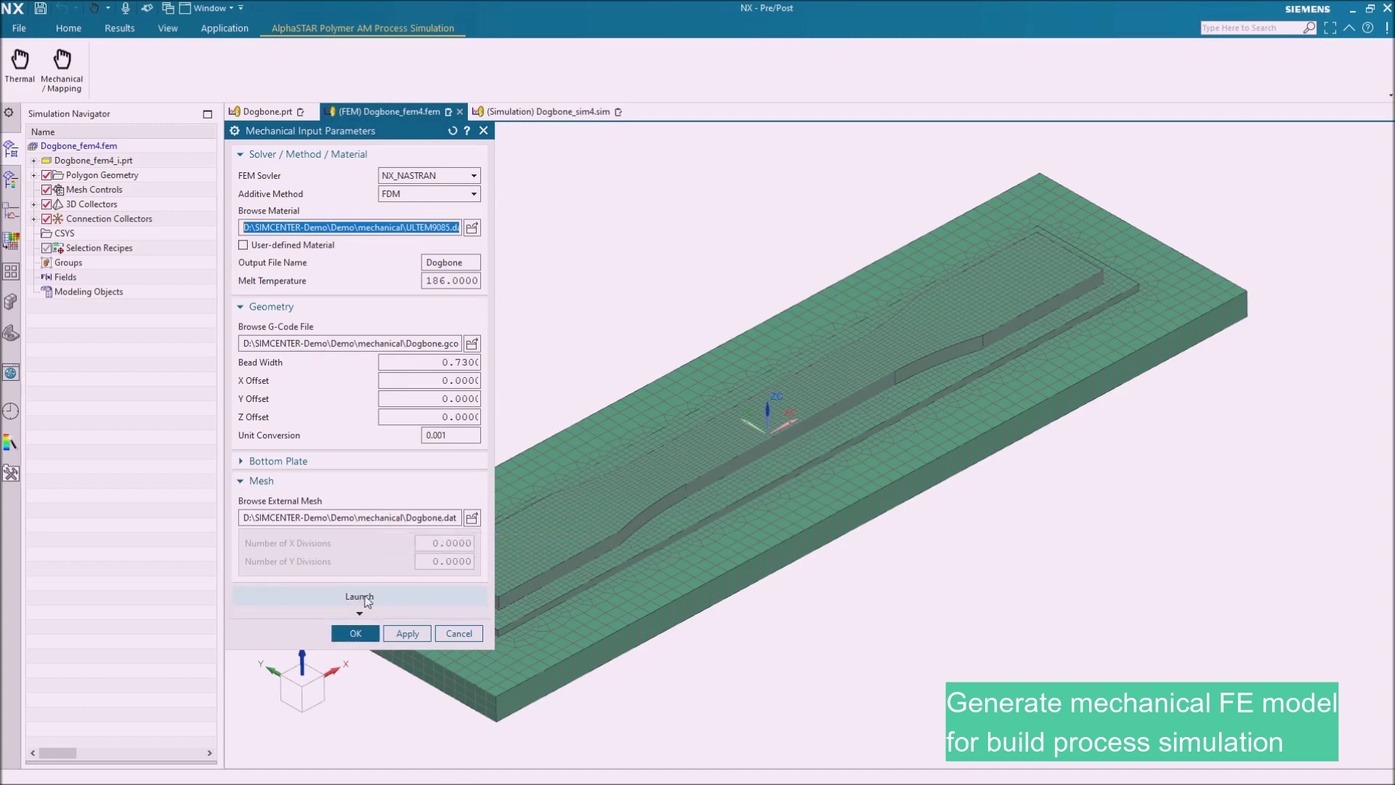
click(366, 597)
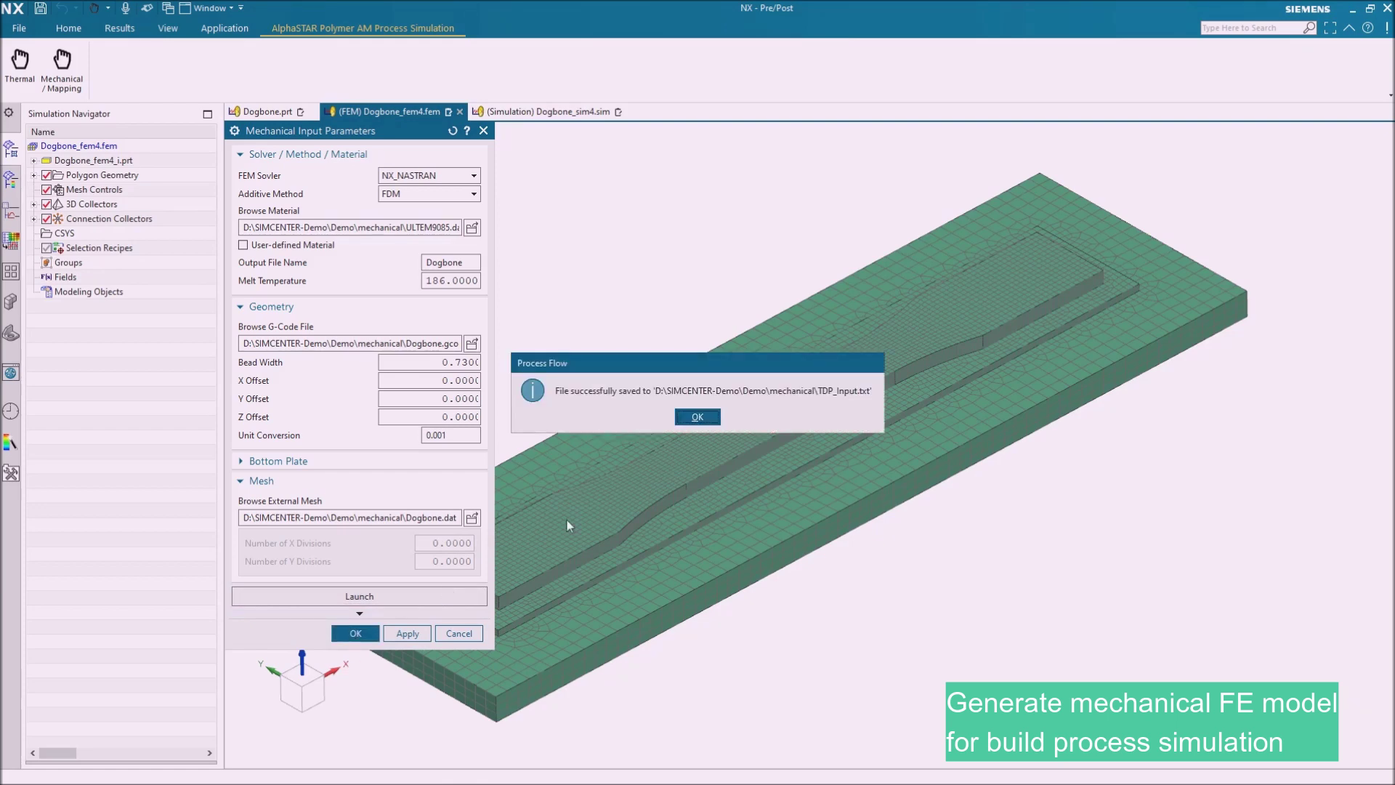
click(683, 422)
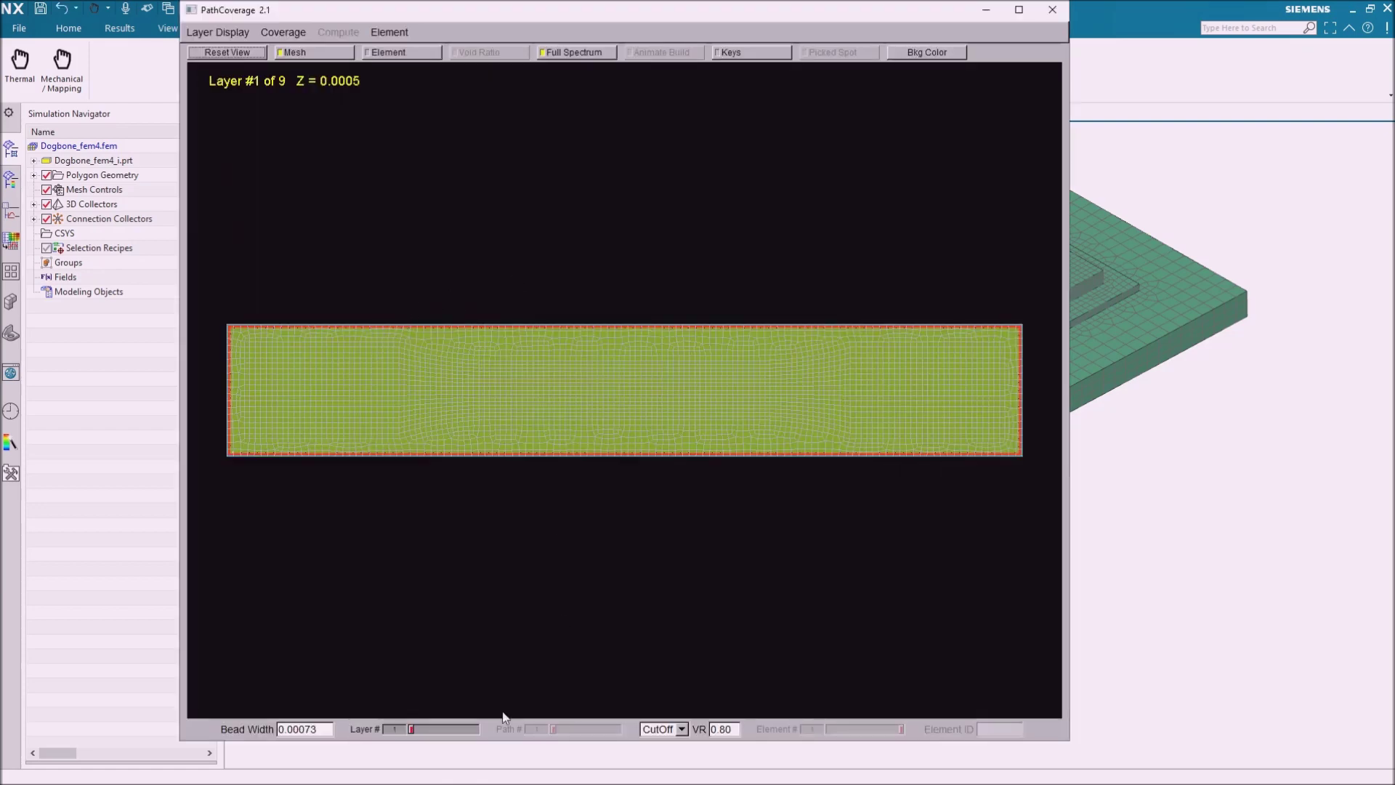
Show layer 4 as a filled coverage map and zoom into the dogbone's left end.
click(411, 728)
key(Right)
key(Right)
key(Right)
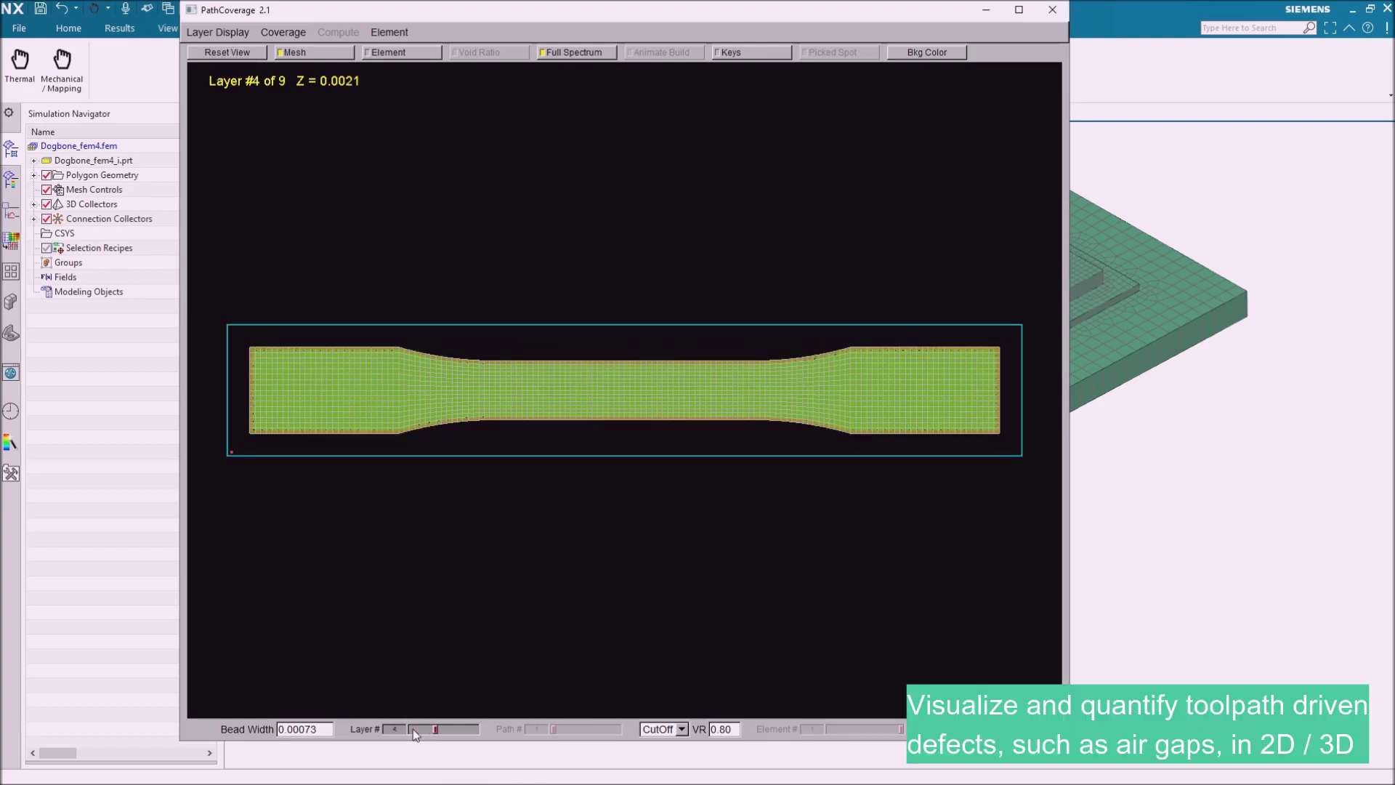
click(215, 33)
click(218, 53)
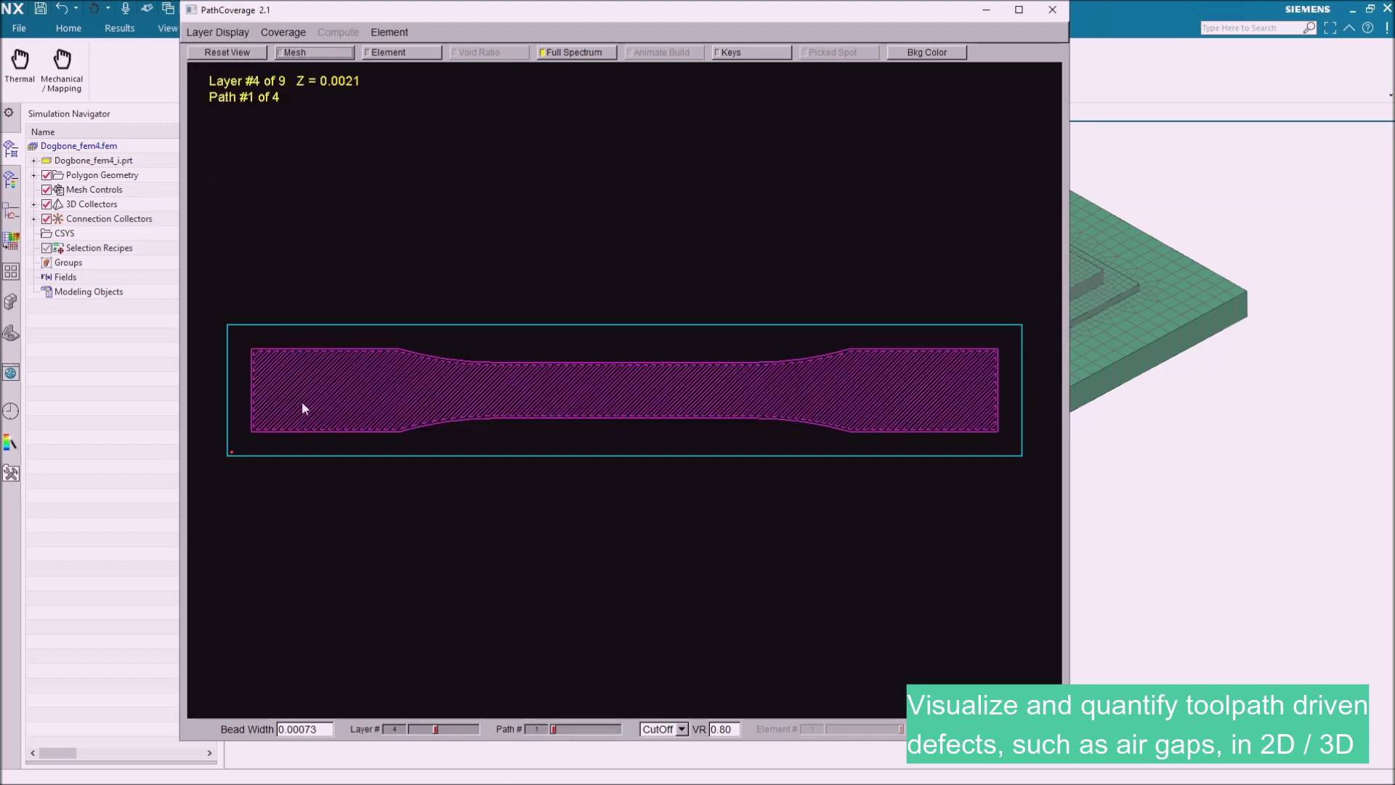
click(217, 32)
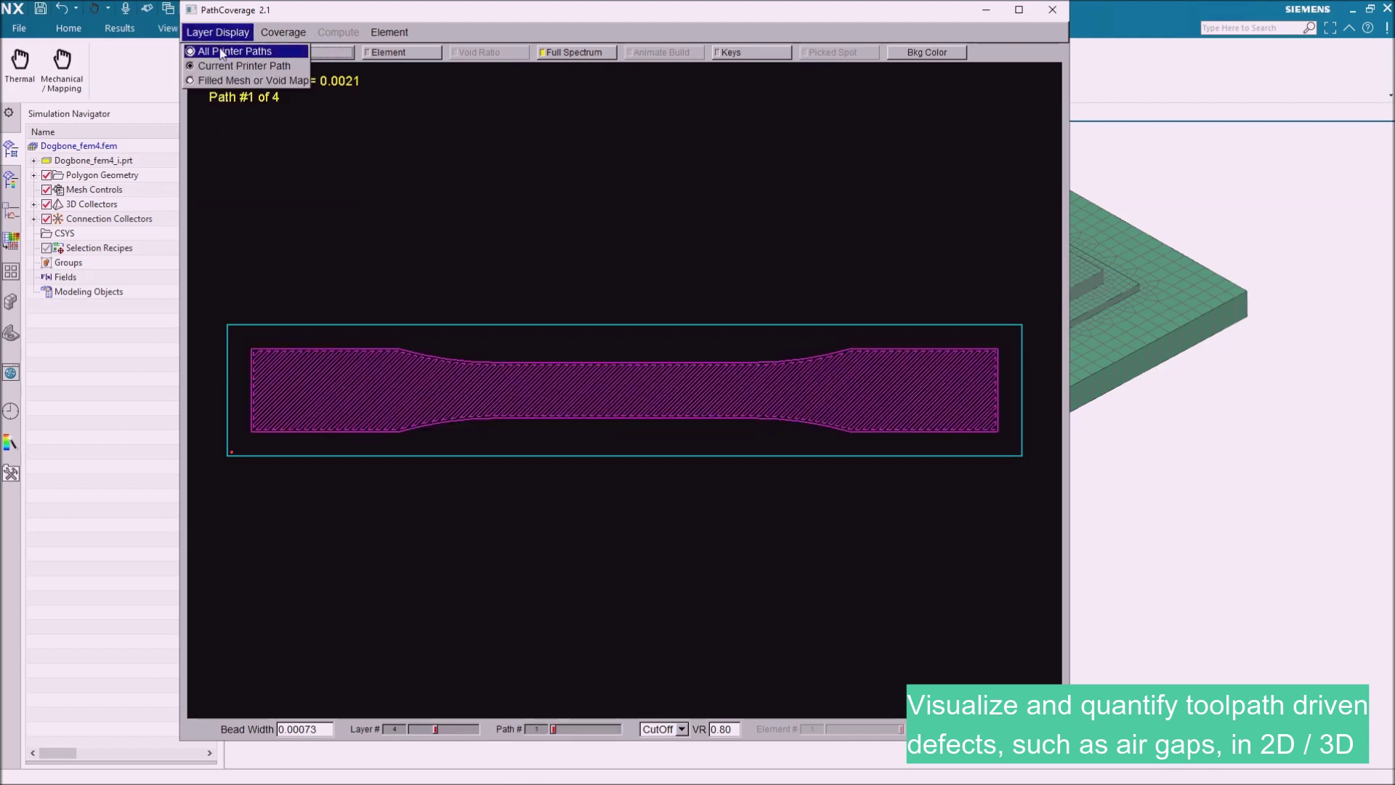
click(225, 50)
scroll(328, 378, up, 3)
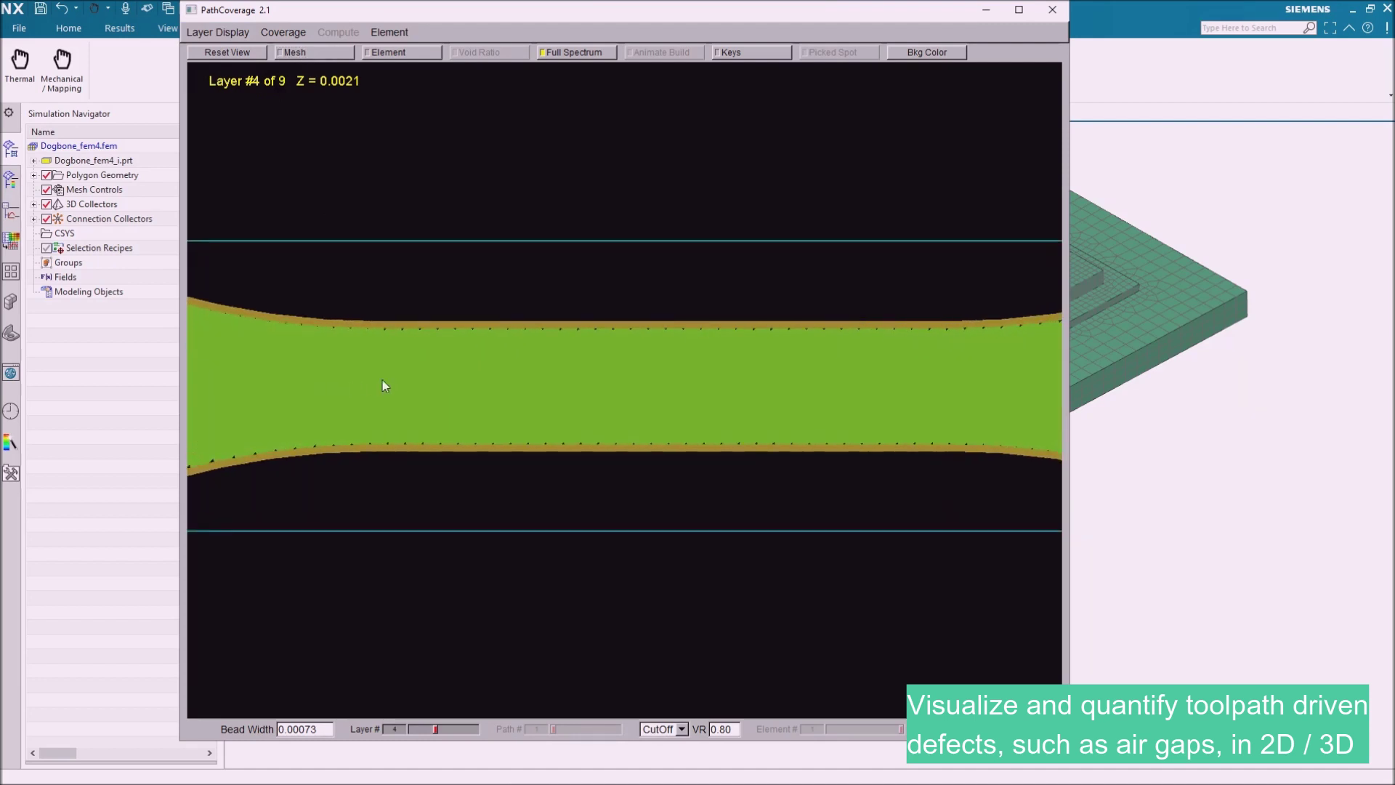
drag(405, 386, 909, 373)
scroll(466, 465, up, 3)
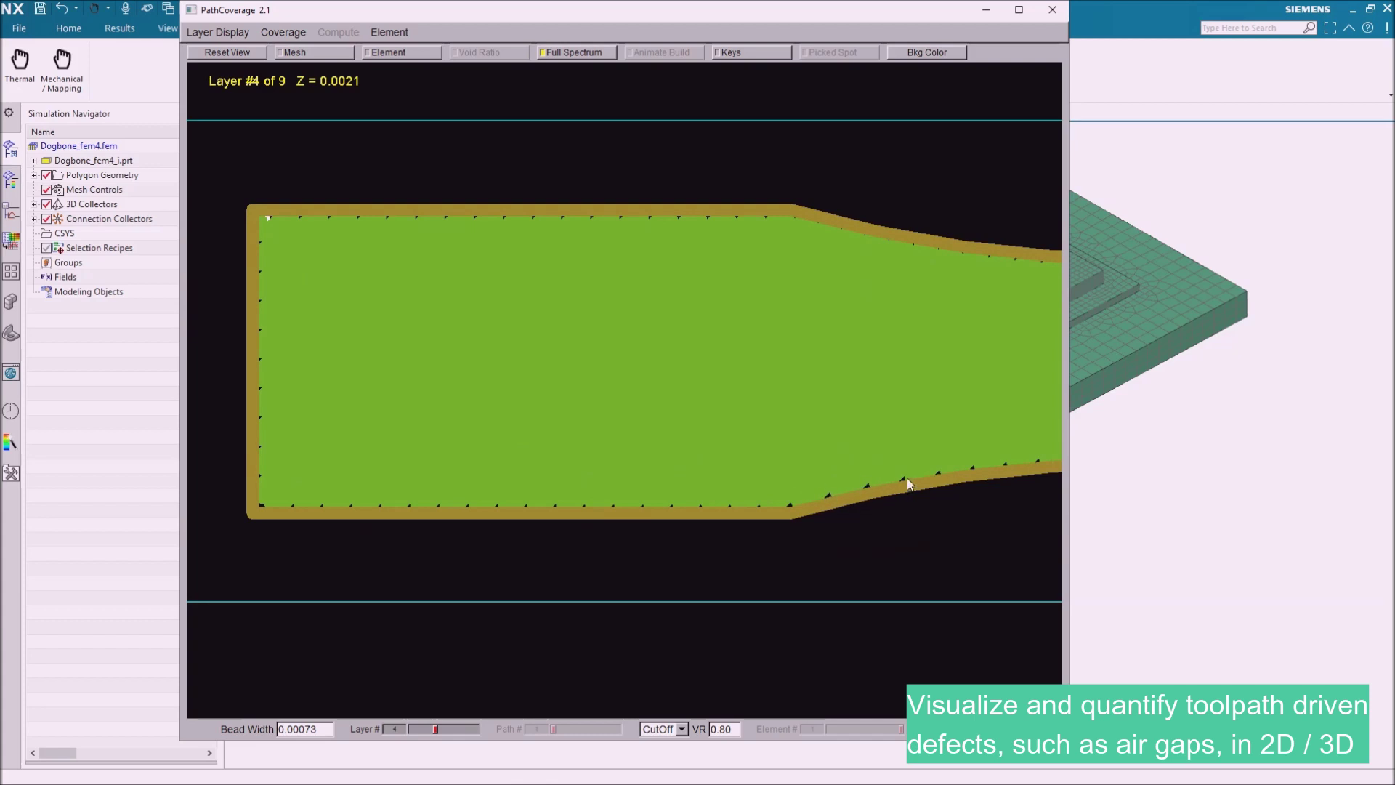
click(278, 34)
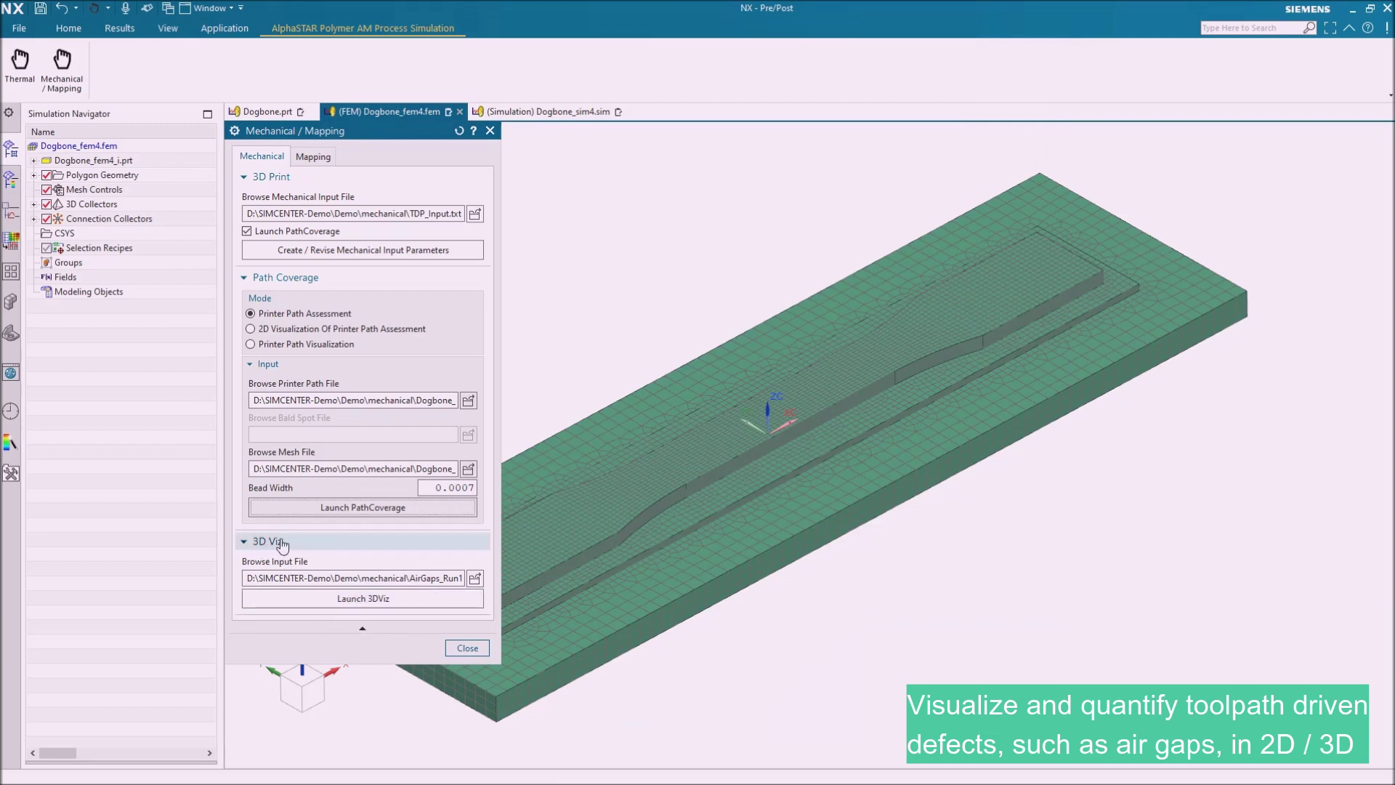
click(363, 597)
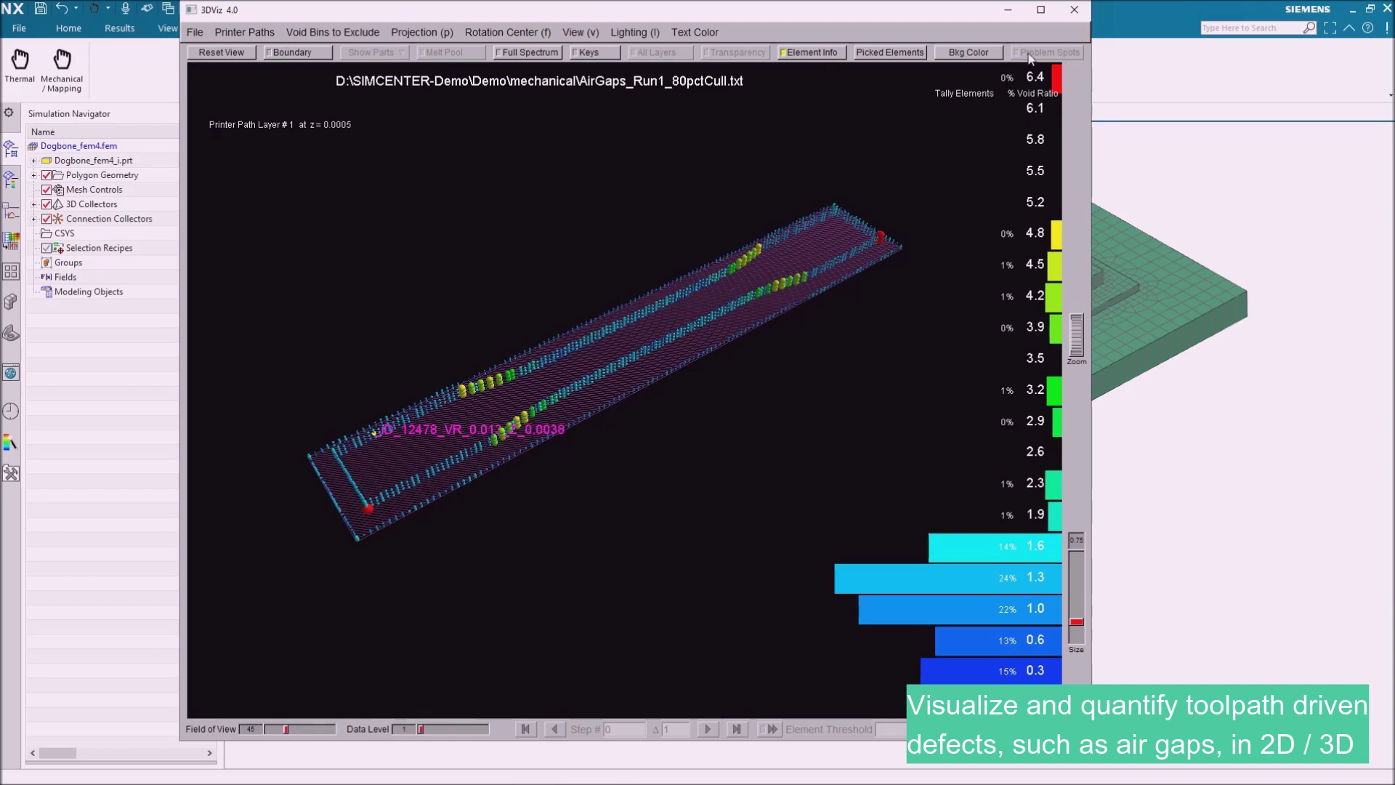
click(1073, 10)
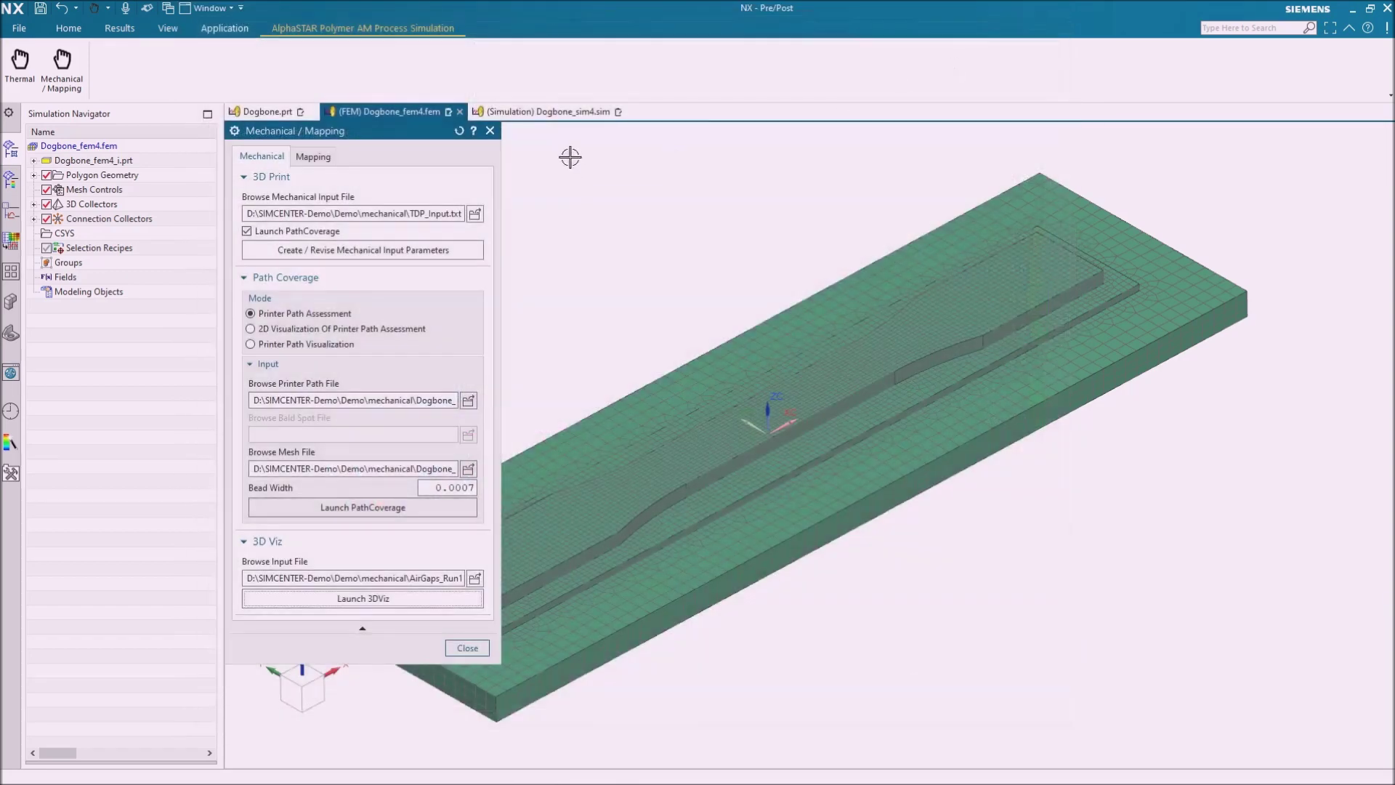
Map the TMg temperatures onto the mechanical model in NX_NASTRAN format and close the Mechanical/Mapping dialog.
click(313, 157)
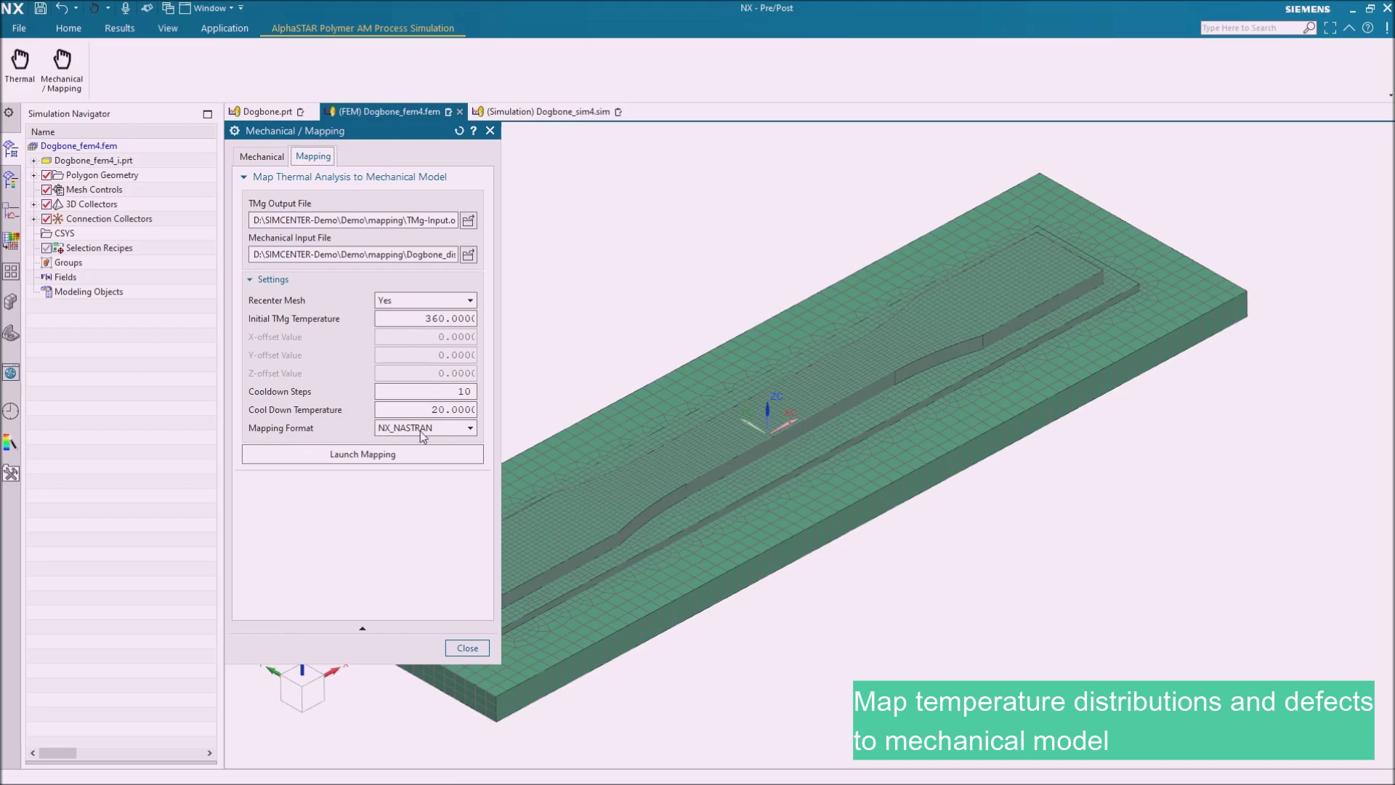
click(367, 454)
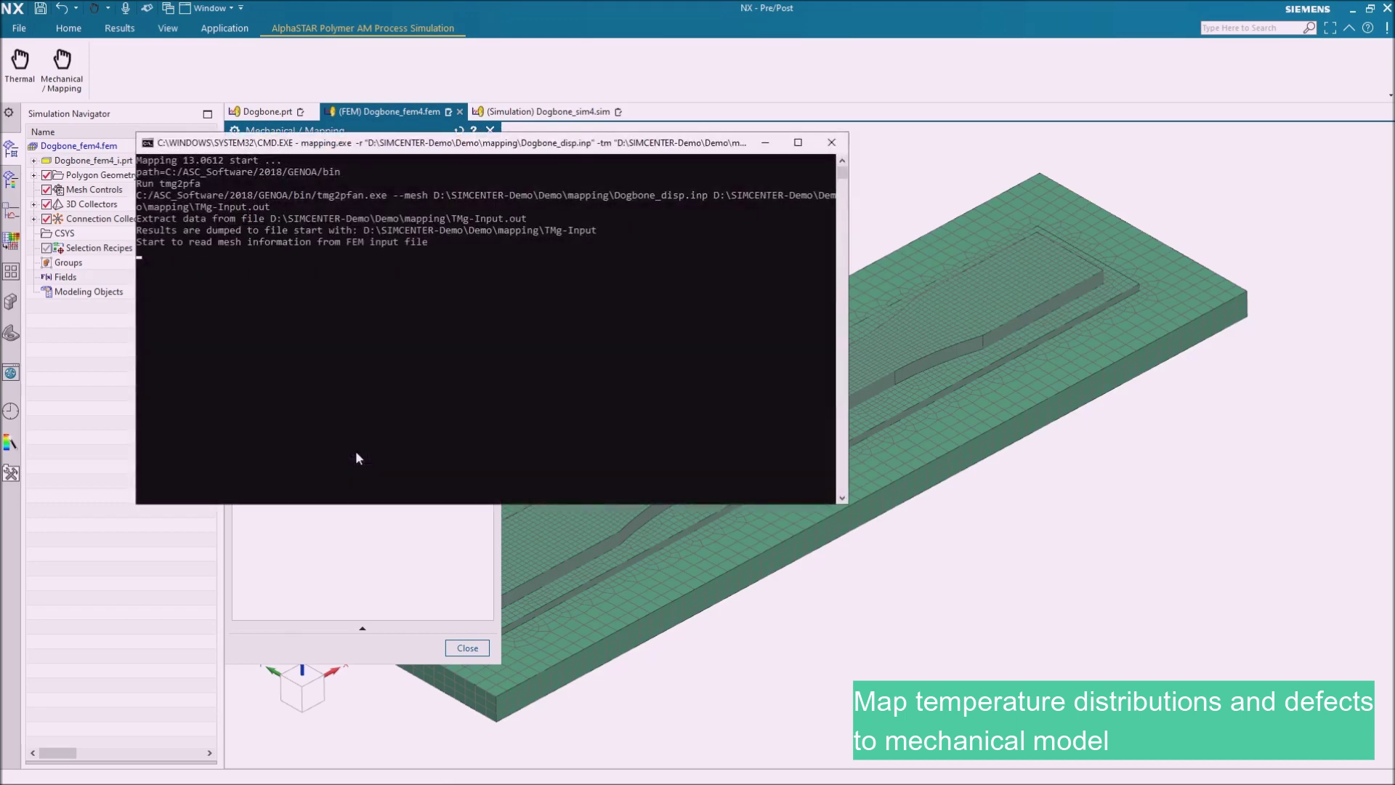
click(833, 149)
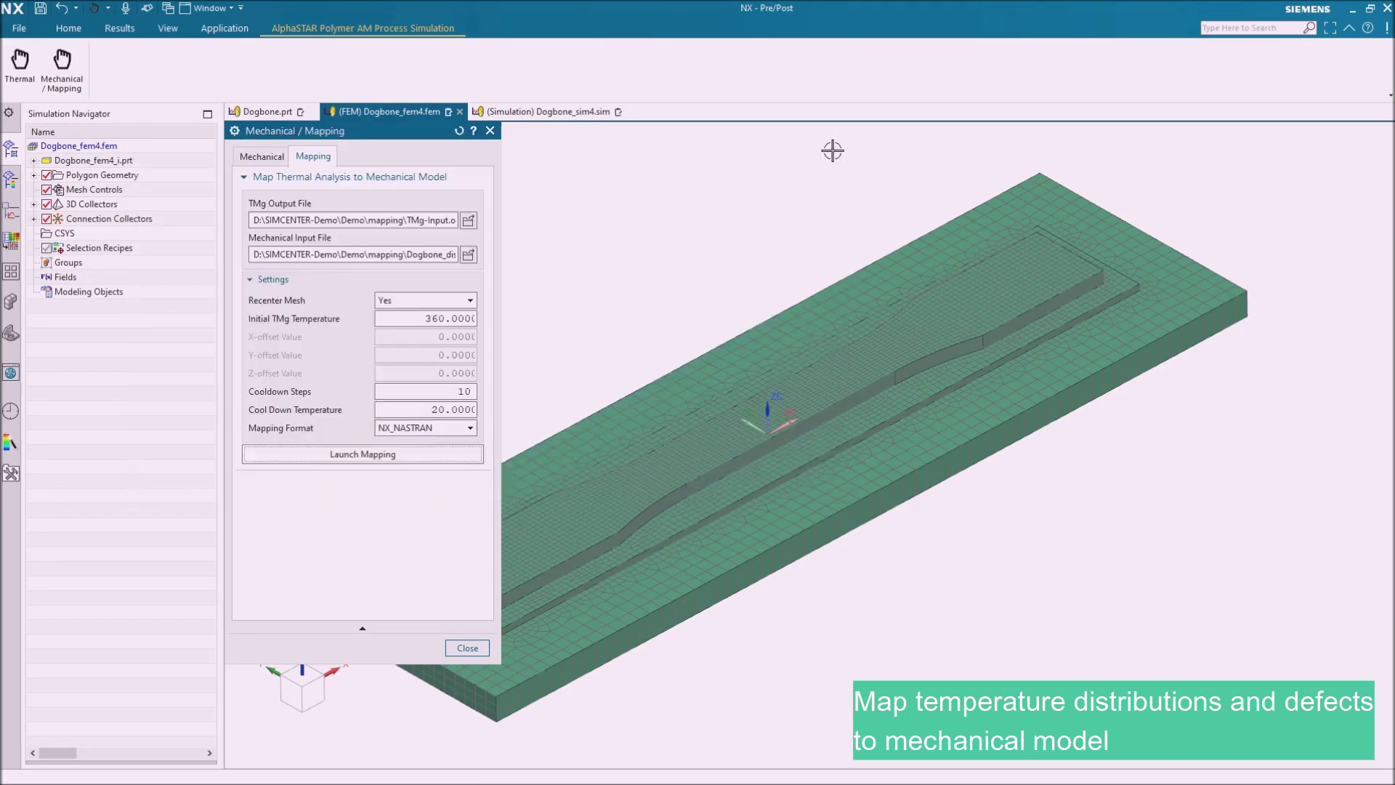
click(469, 649)
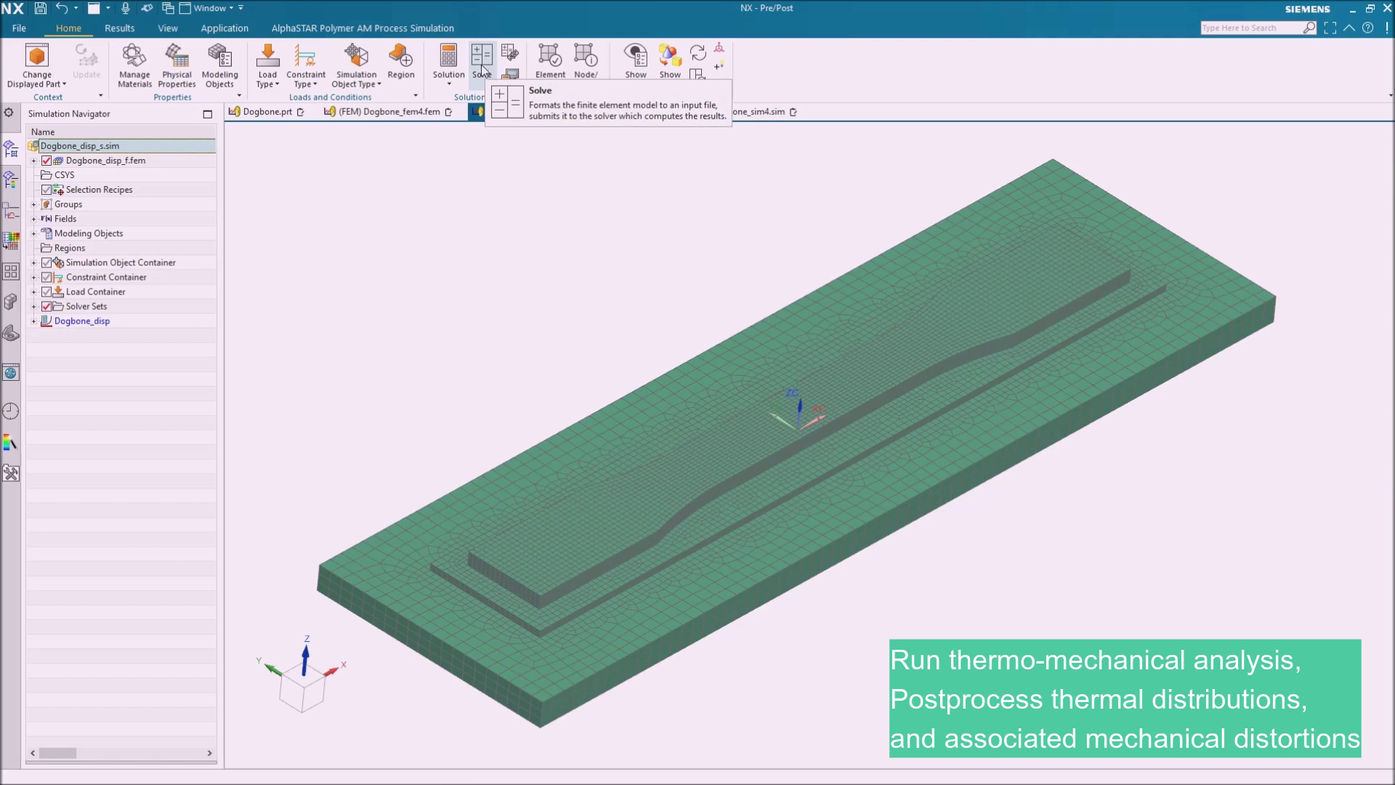
Solve the Dogbone_disp simulation and load its Structural results.
click(481, 71)
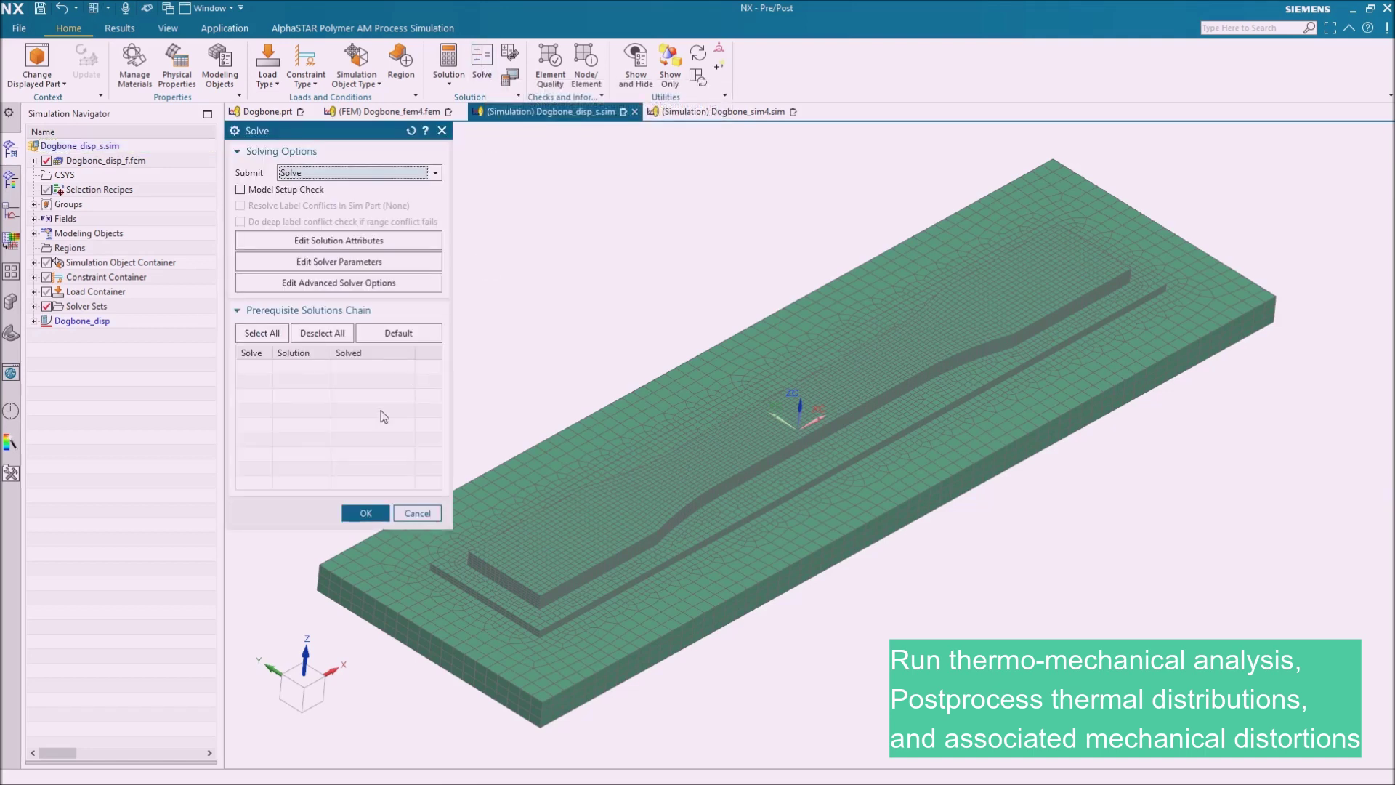
click(365, 513)
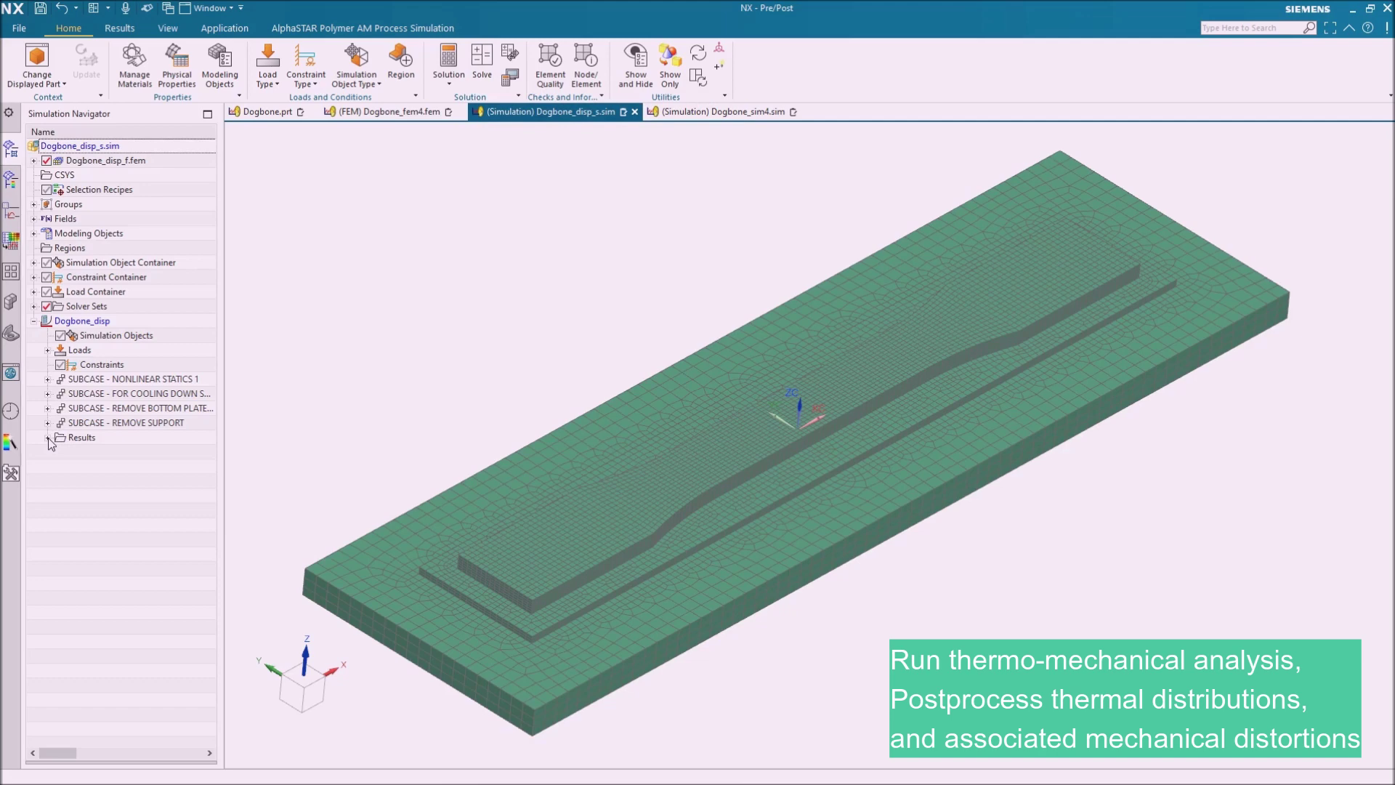
click(48, 438)
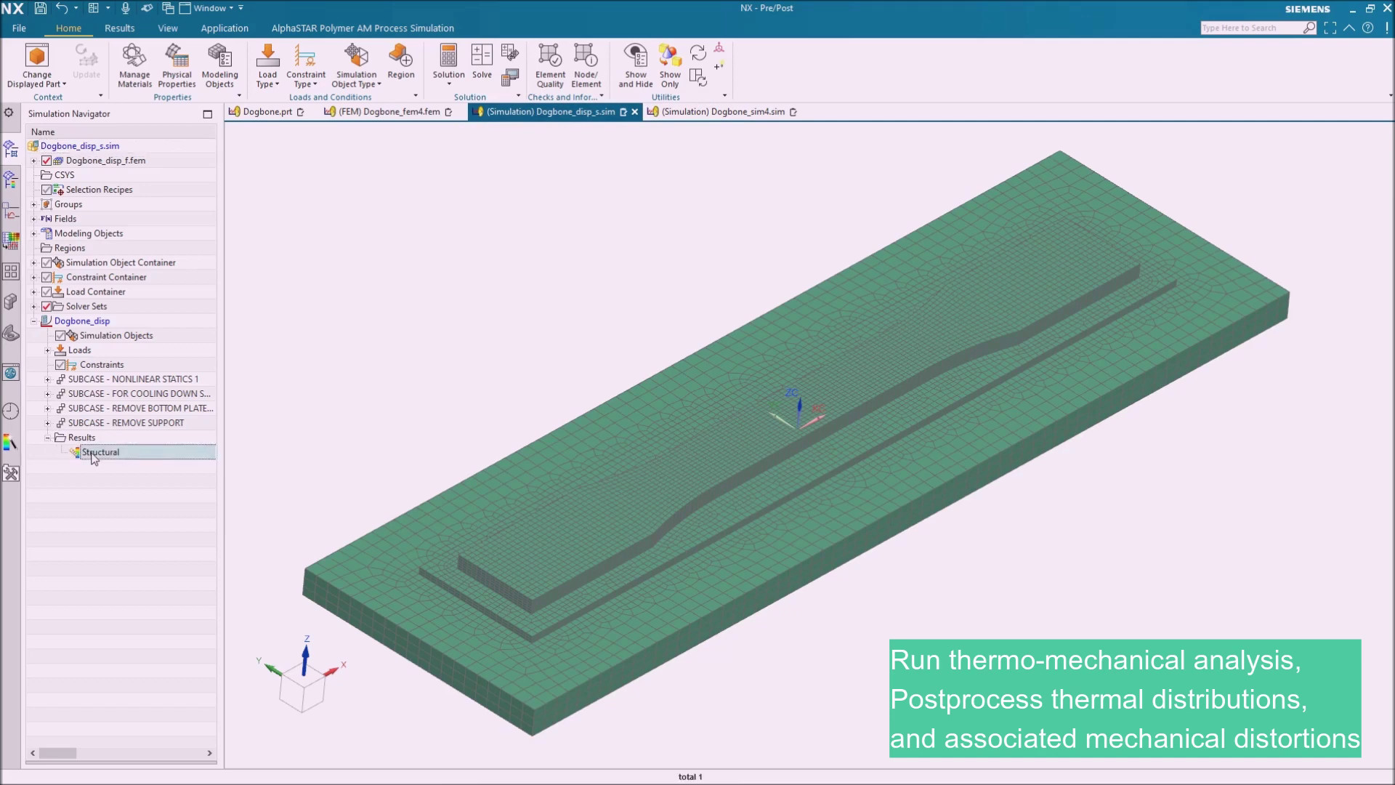
double_click(102, 452)
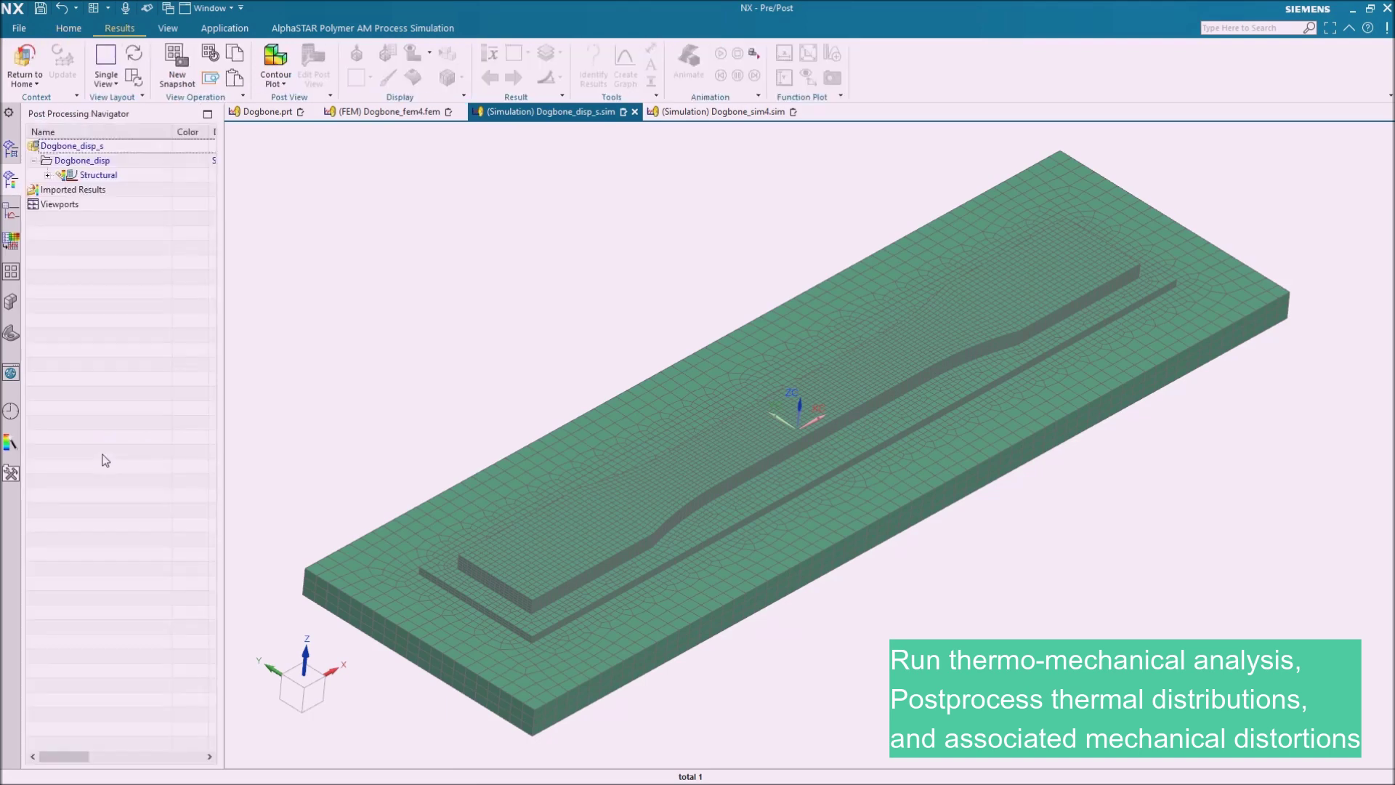
Contour-plot the Temperature Load - Nodal scalar for Increment 1 of NONLINEAR STATICS 1.
click(48, 175)
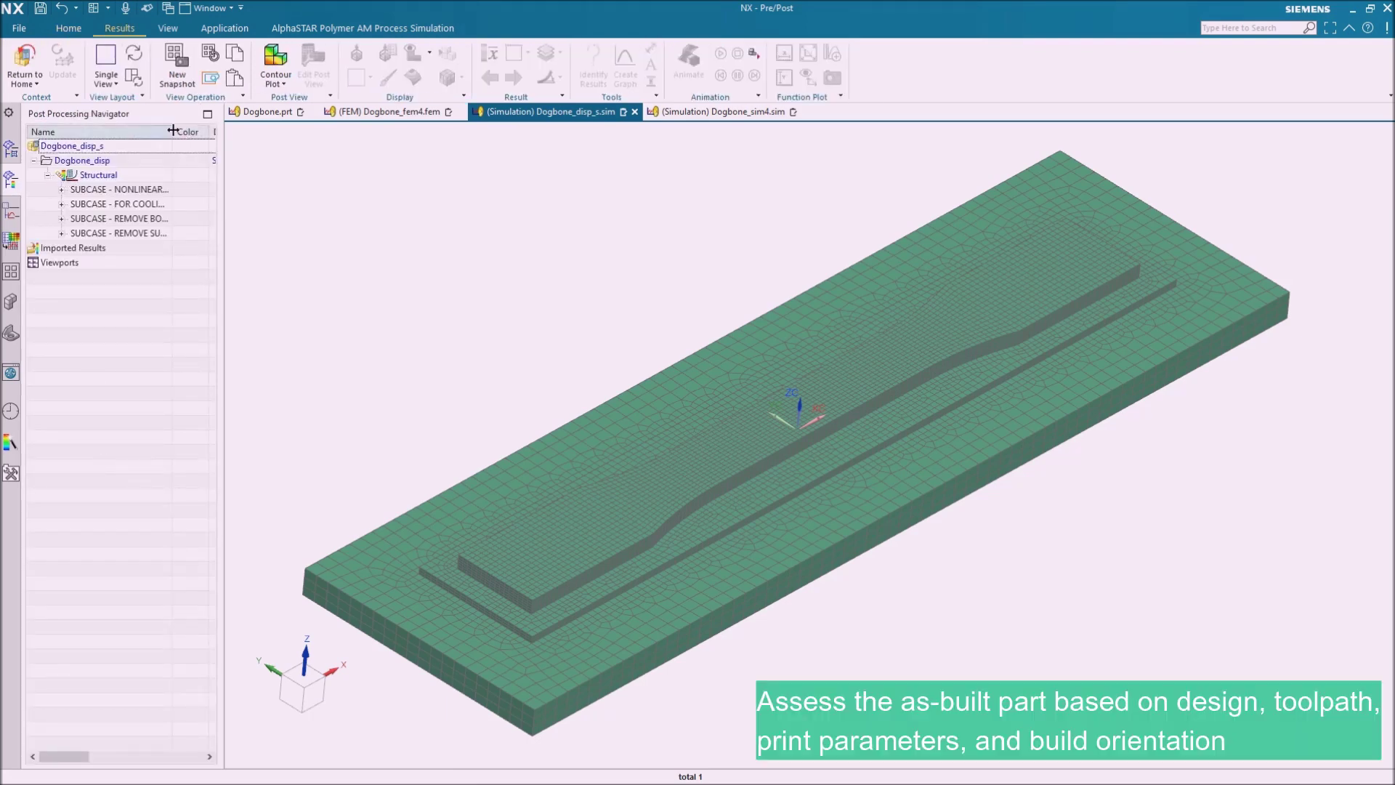
drag(173, 130, 256, 160)
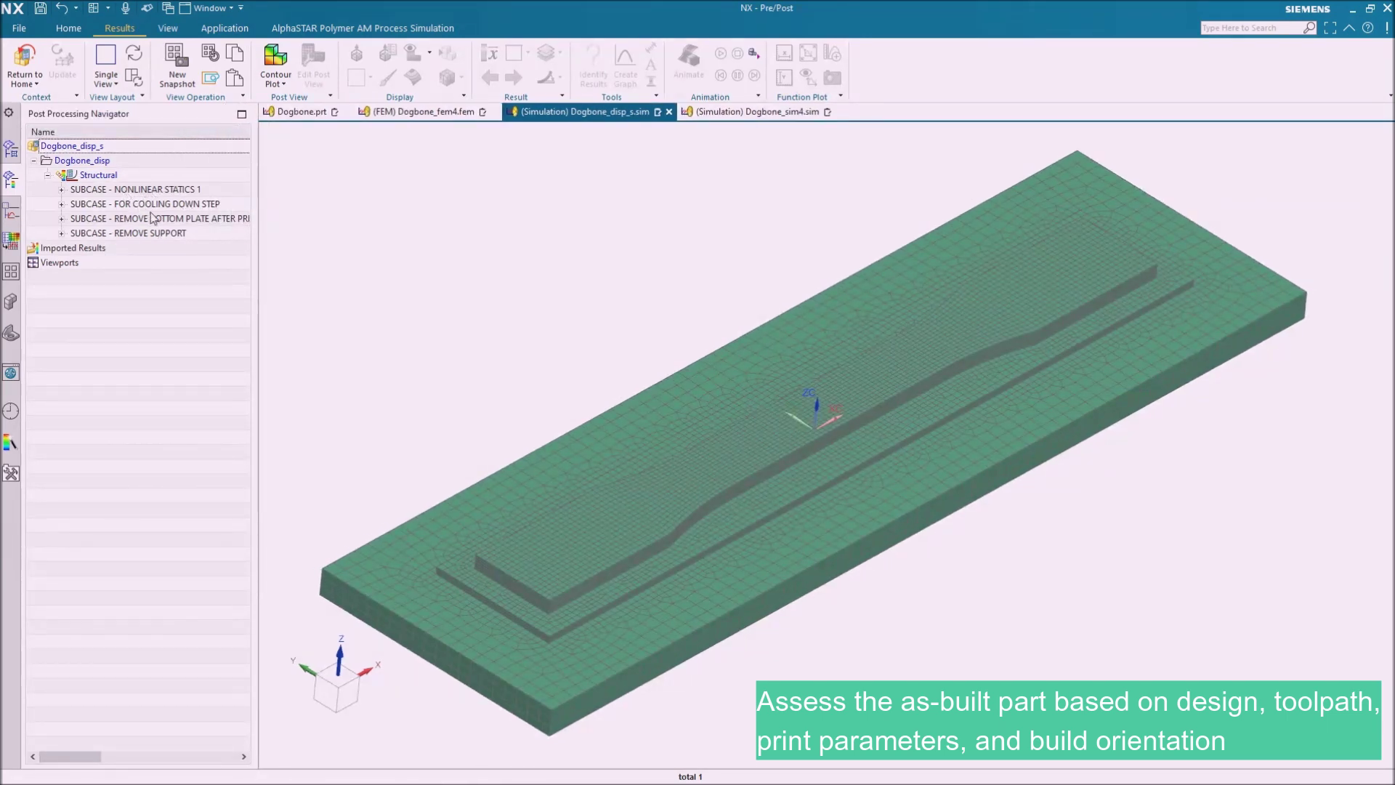
click(62, 189)
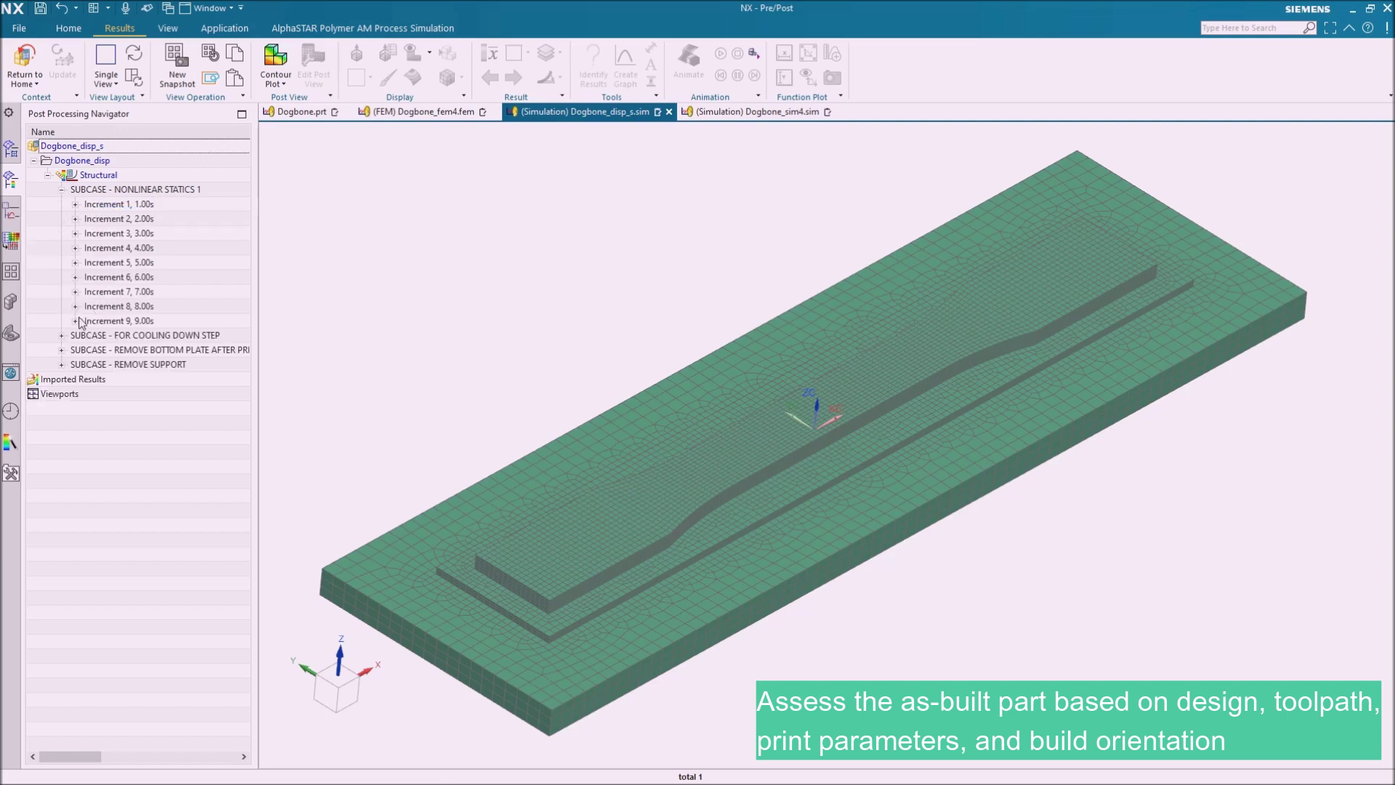
click(76, 205)
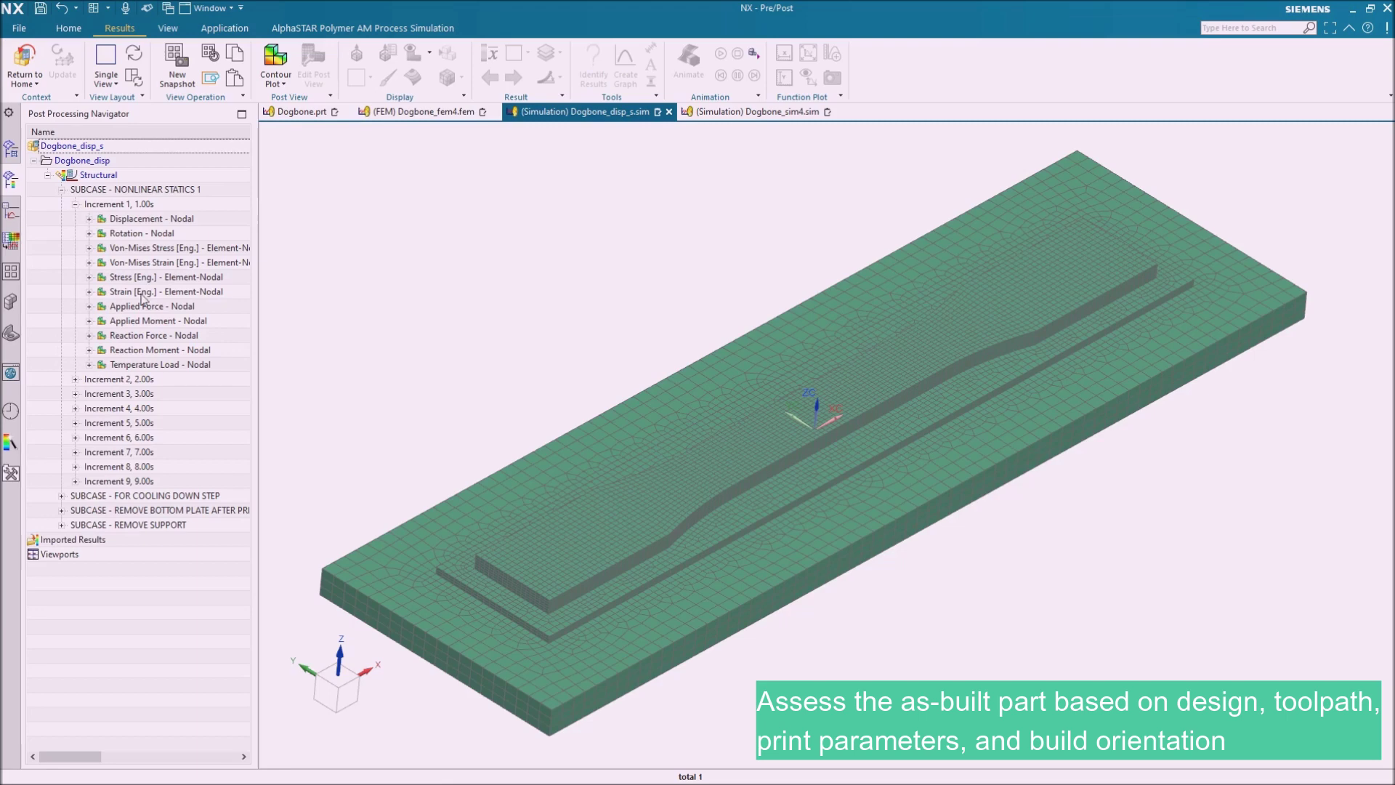
click(90, 365)
double_click(127, 383)
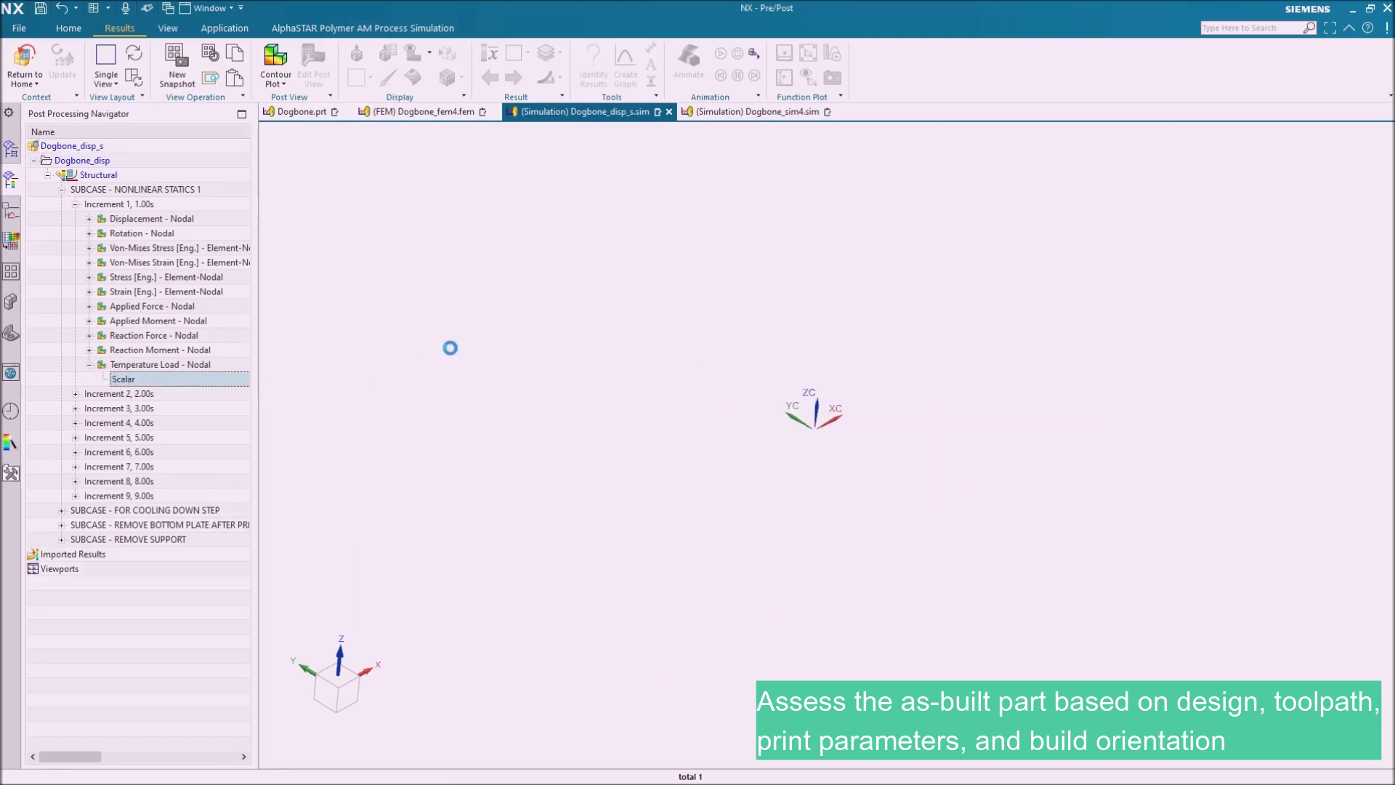
Show only feature edges on the temperature contour and step through the build increments.
click(461, 80)
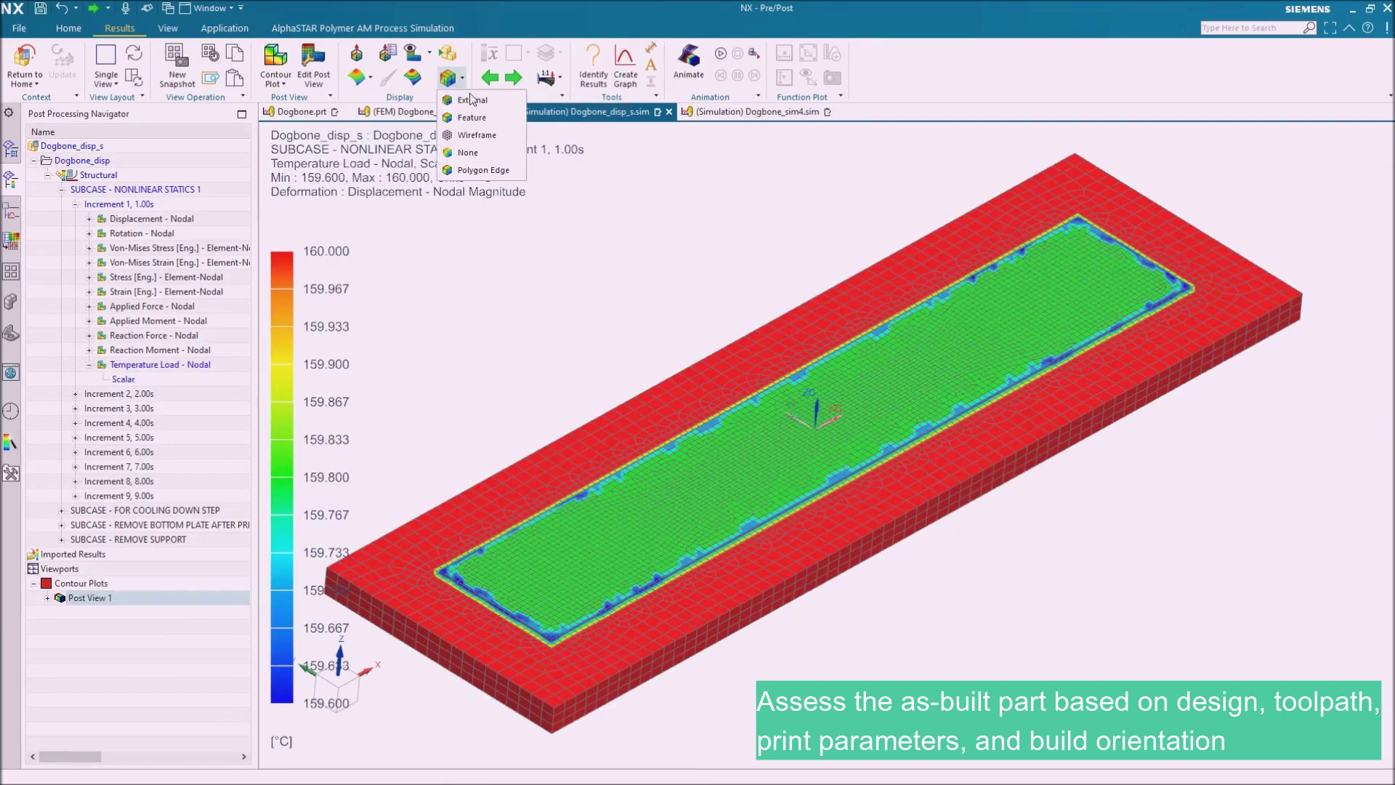
click(473, 119)
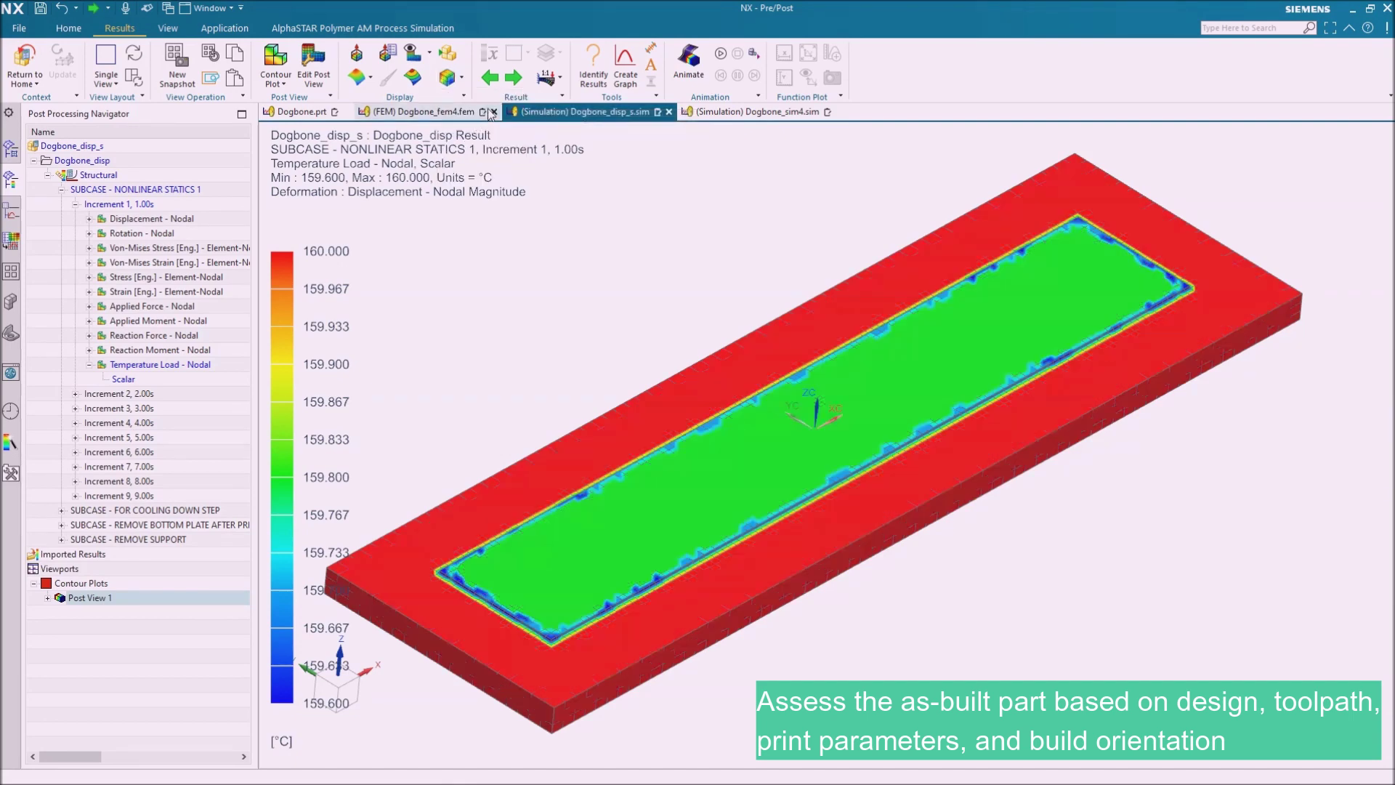
click(514, 78)
click(513, 78)
click(514, 78)
click(514, 78)
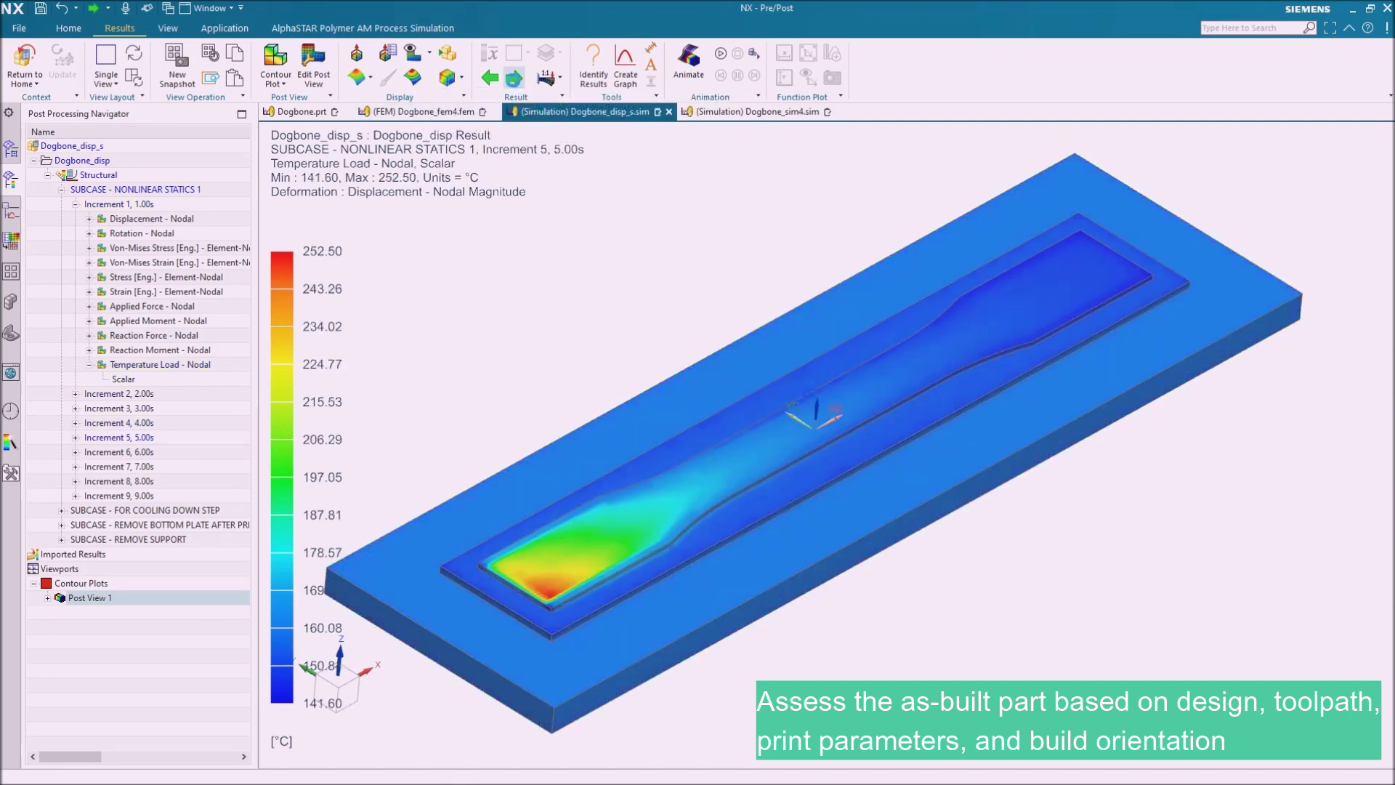
click(514, 78)
click(514, 78)
Step through cooldown, bottom plate removal and support removal results, wrapping back to Increment 1.
click(513, 78)
click(514, 78)
click(514, 78)
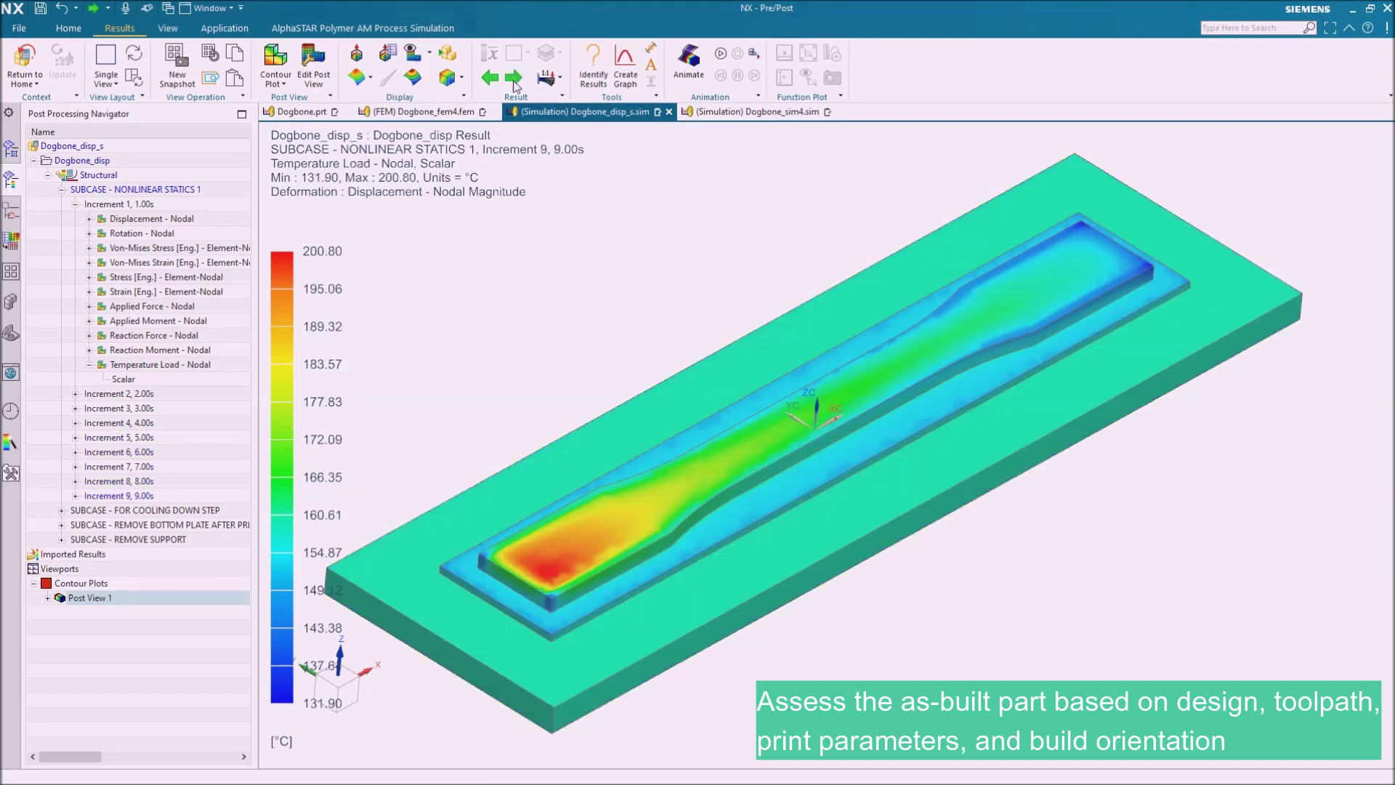
click(514, 78)
click(514, 78)
click(514, 77)
click(514, 78)
click(513, 78)
click(513, 78)
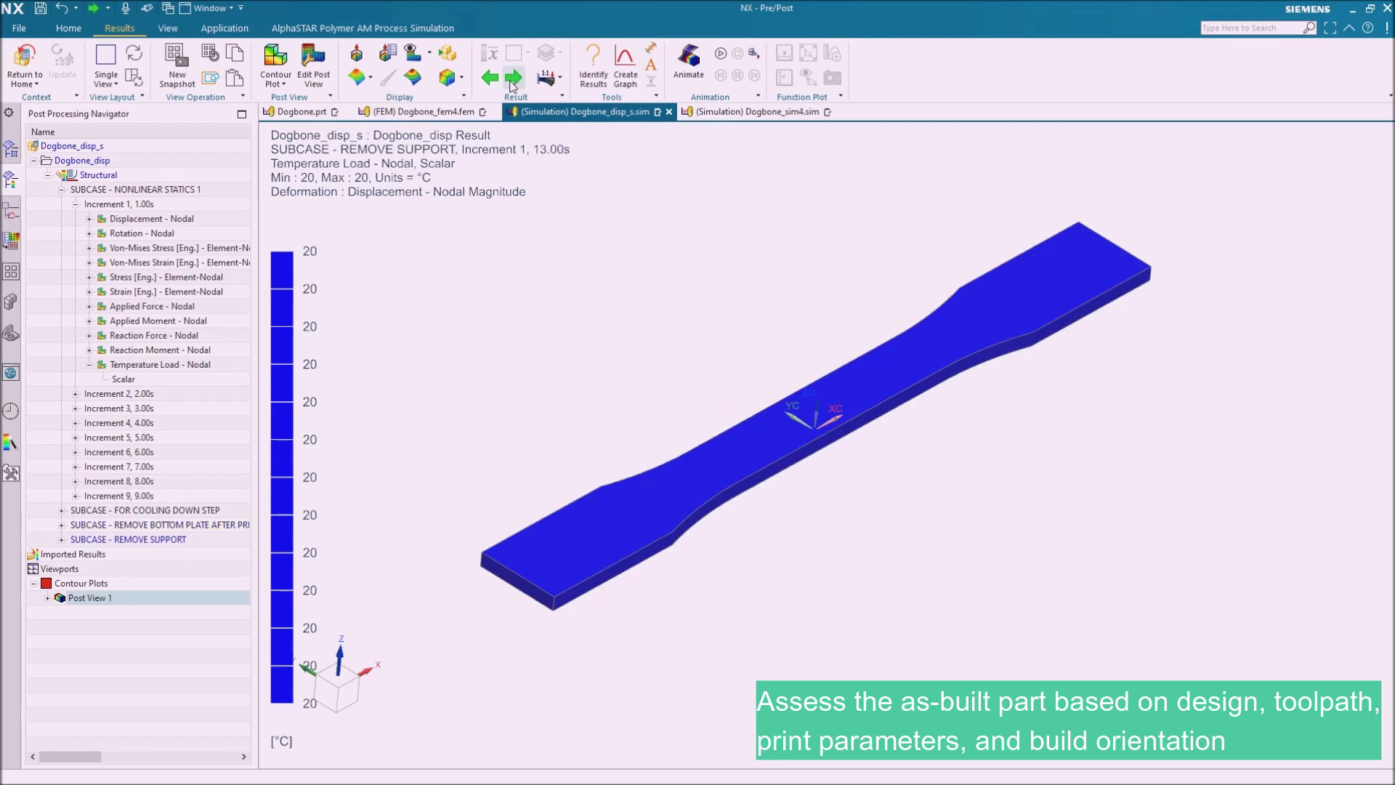
click(513, 78)
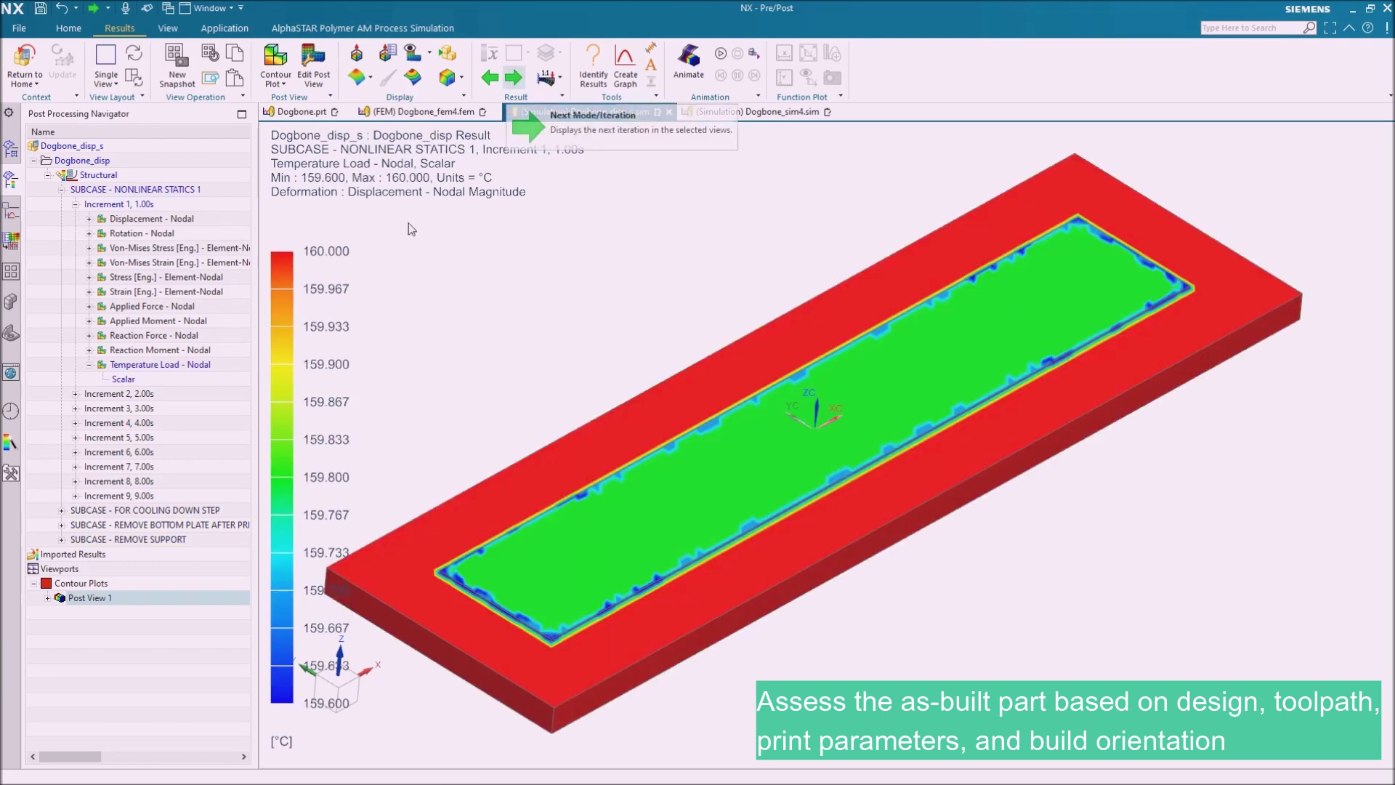